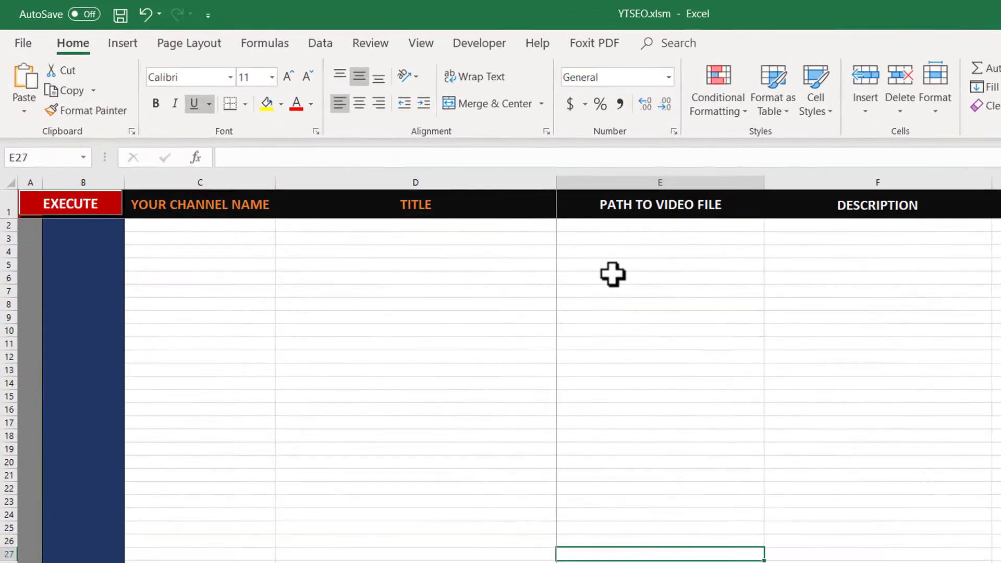
Set row 2's video path to Test Jumpcut Feature.mp4 and use its file name as the title.
{"action": "left_click", "coordinate": [657, 238]}
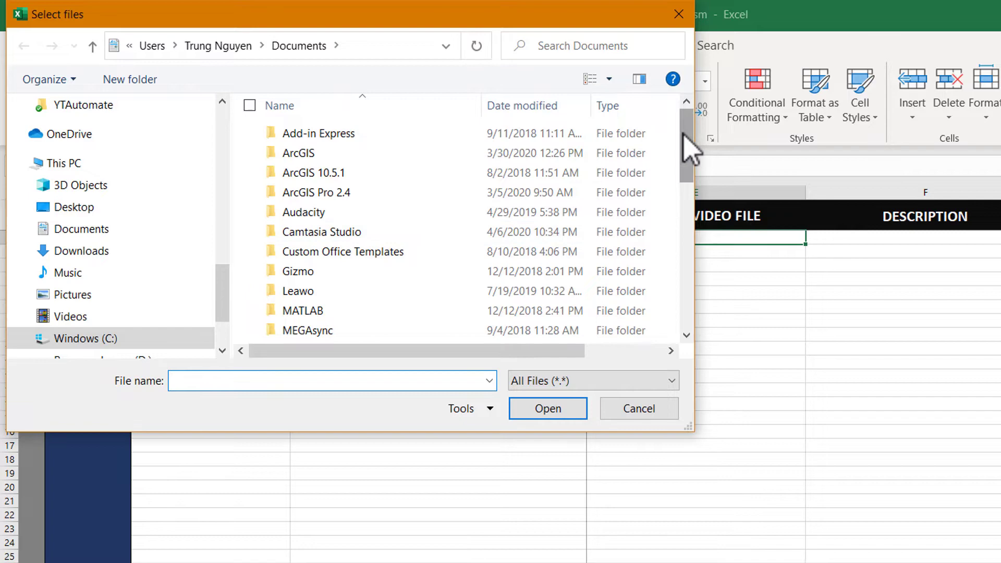
{"action": "left_click_drag", "start_coordinate": [683, 144], "coordinate": [677, 309]}
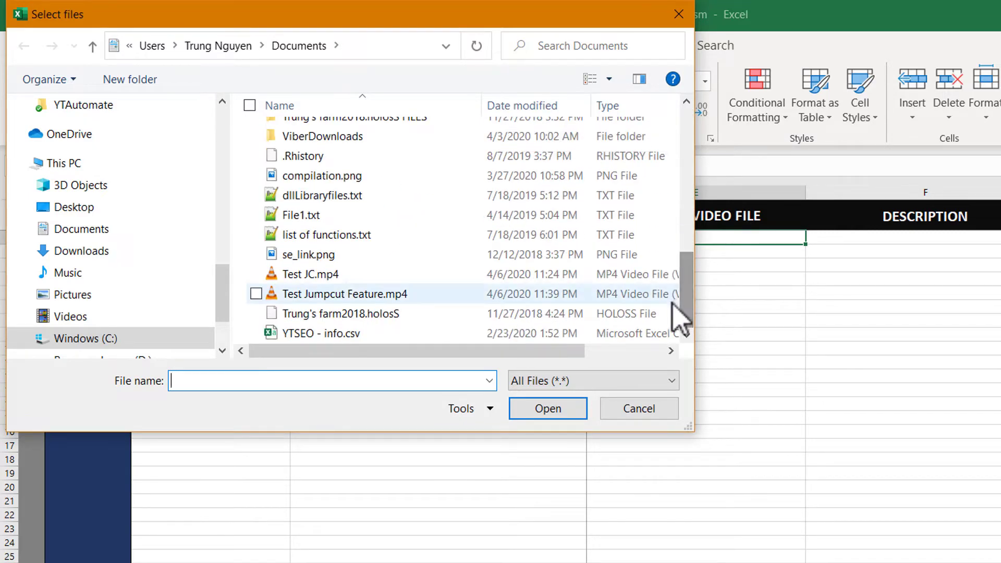
{"action": "left_click", "coordinate": [373, 296]}
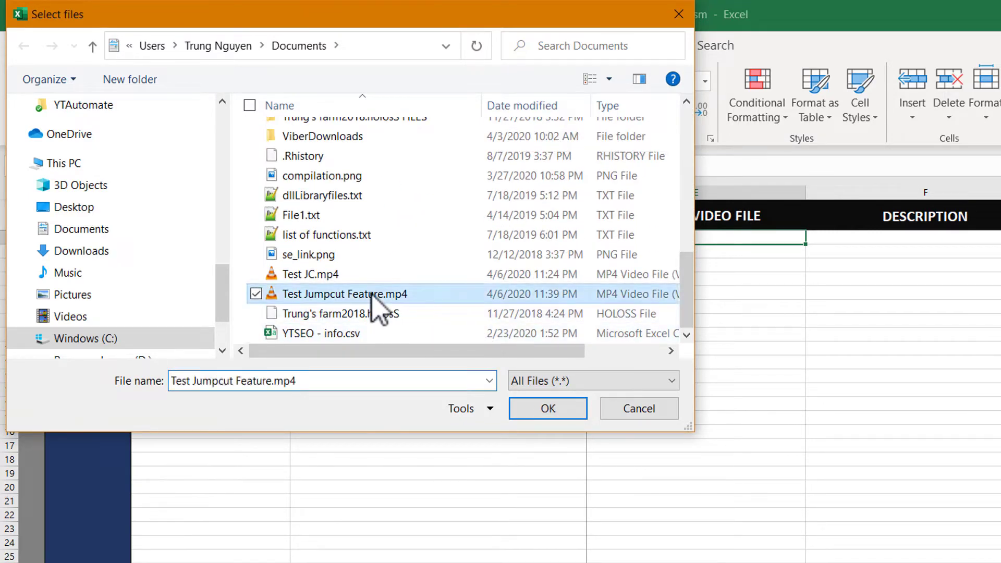
{"action": "left_click", "coordinate": [529, 407]}
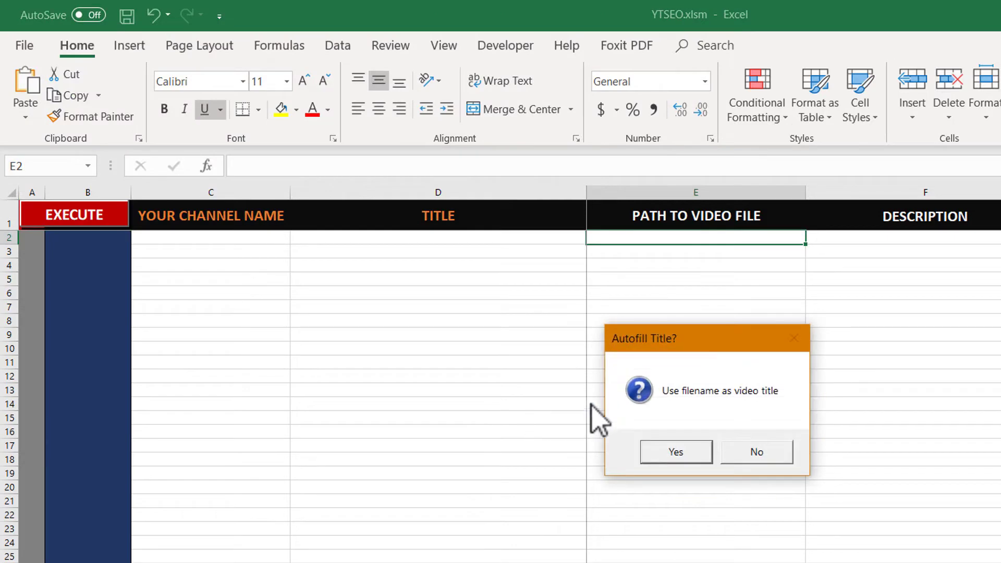
{"action": "left_click", "coordinate": [675, 454]}
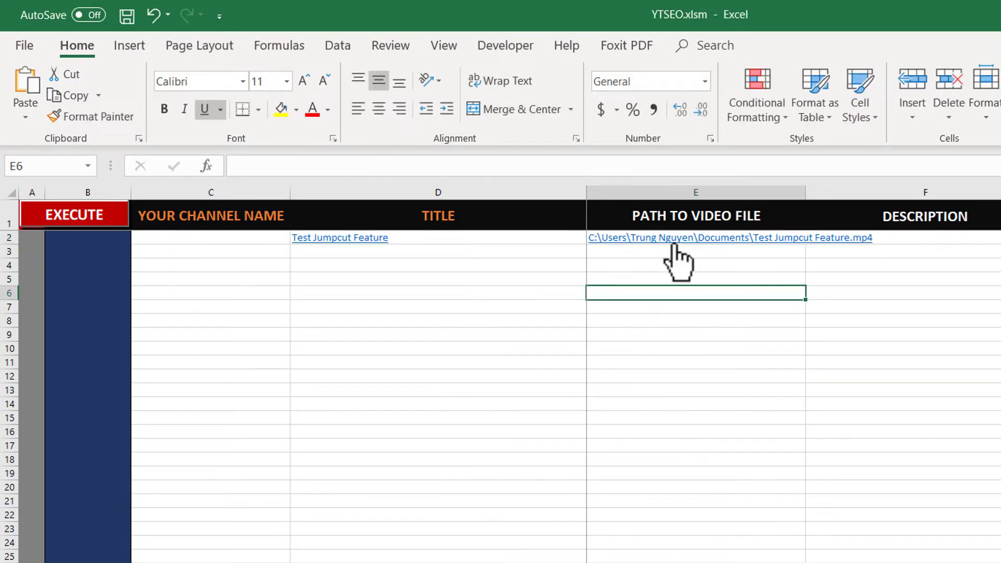
Preview the linked Test Jumpcut Feature video in VLC, then stop it.
{"action": "left_click", "coordinate": [661, 238]}
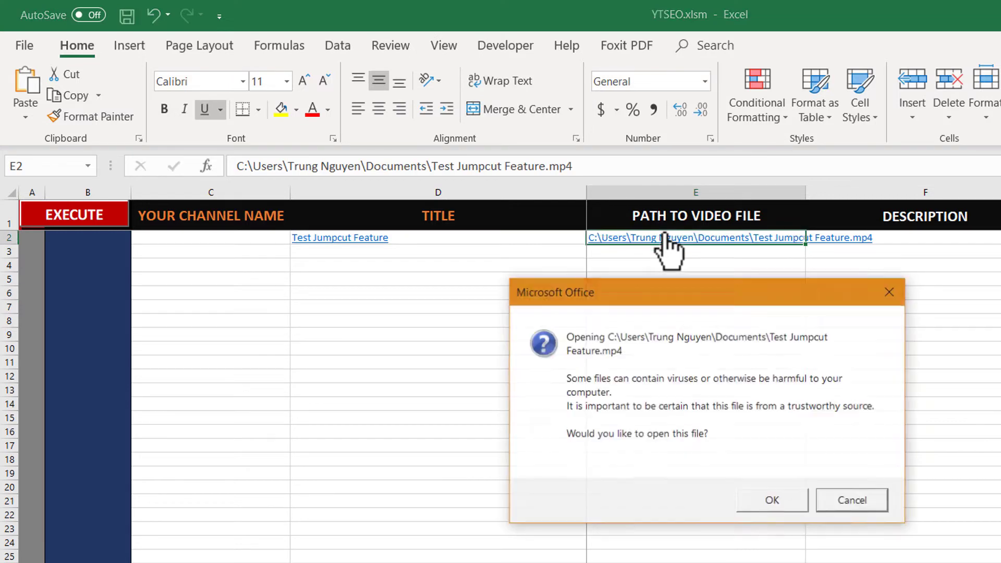
{"action": "left_click", "coordinate": [789, 503]}
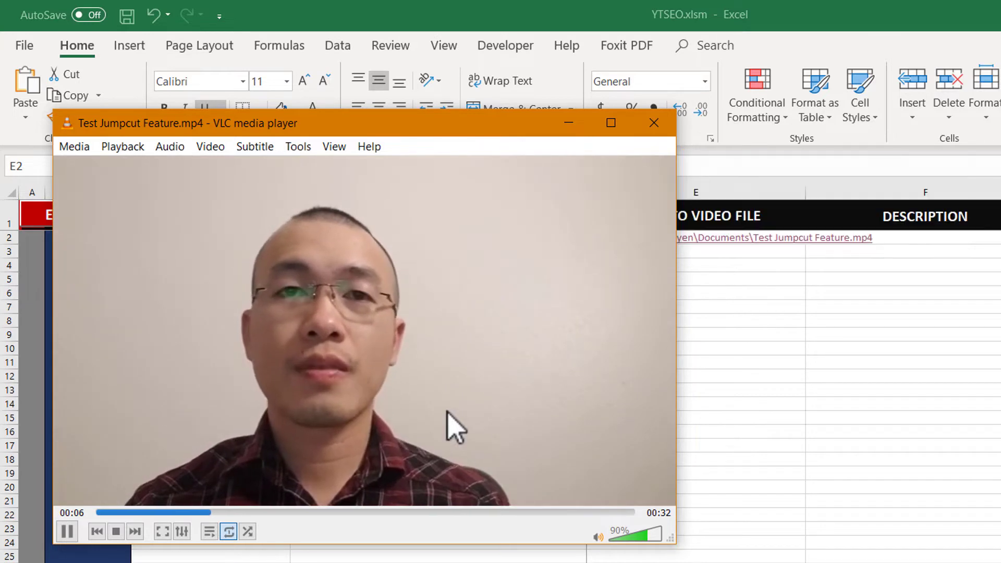
{"action": "left_click", "coordinate": [68, 531]}
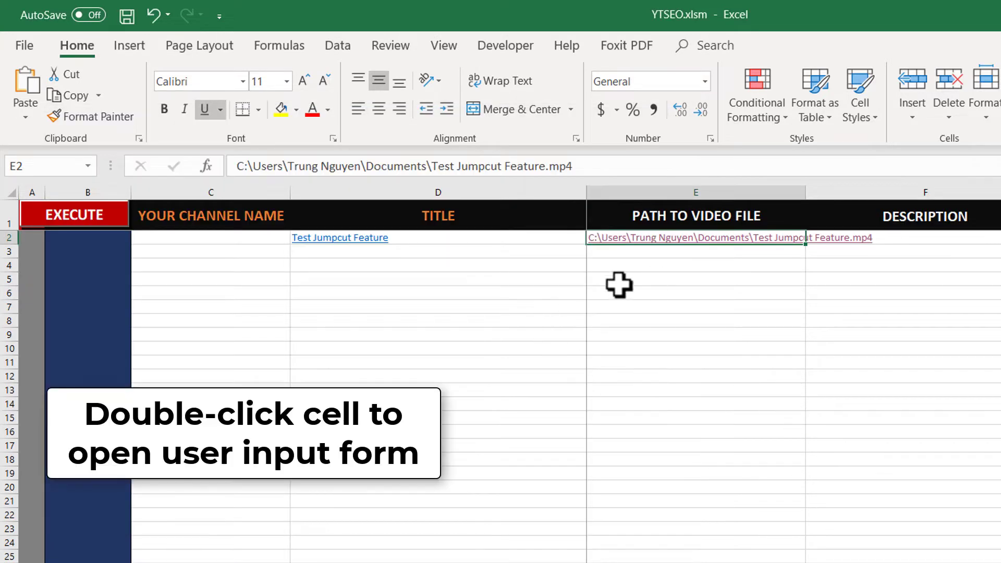
Set row 2's task to VIDEO EDIT and show its additional editing options.
{"action": "double_click", "coordinate": [542, 237]}
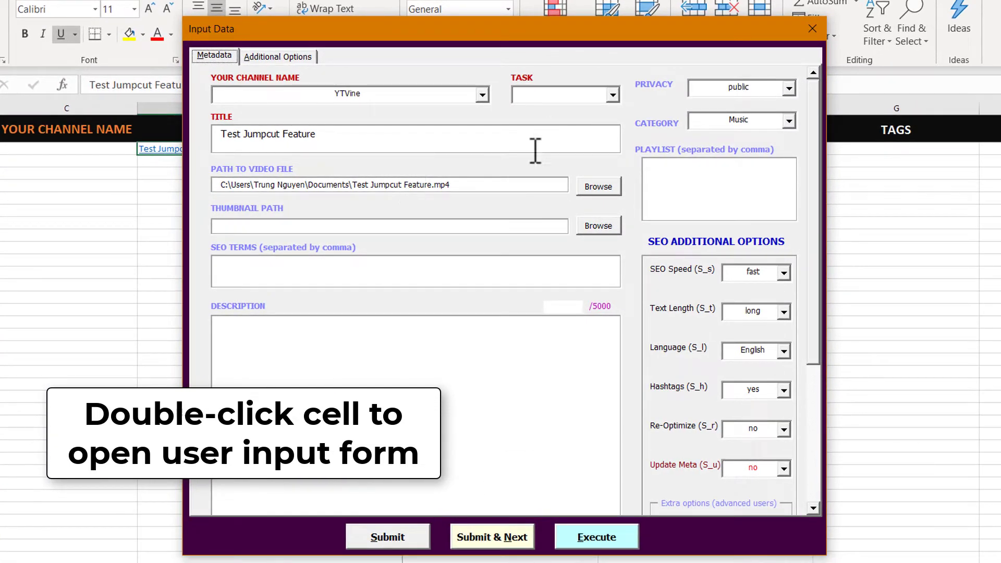
{"action": "left_click", "coordinate": [613, 95]}
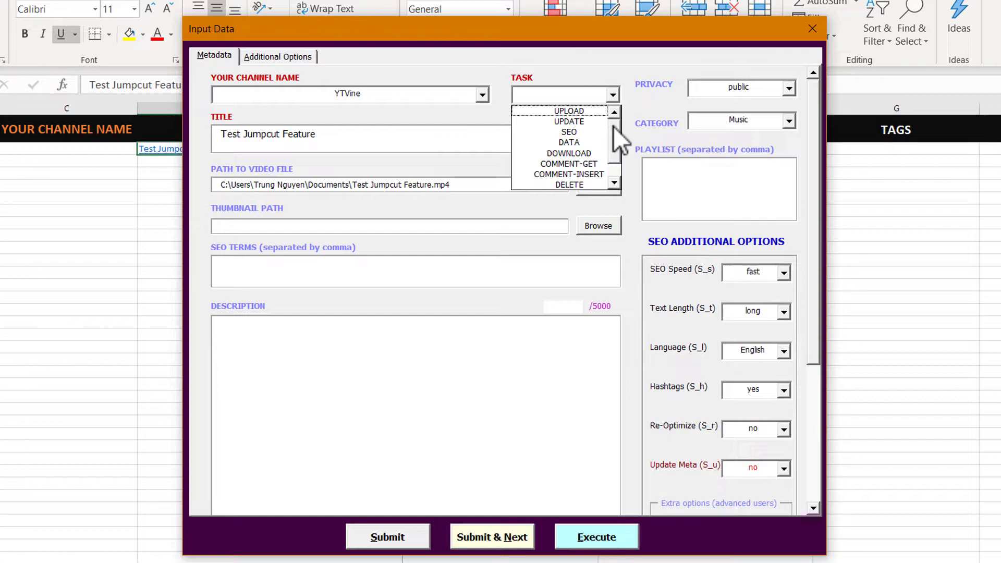
{"action": "scroll", "coordinate": [613, 127], "scroll_direction": "down", "scroll_amount": 1}
{"action": "left_click", "coordinate": [576, 182]}
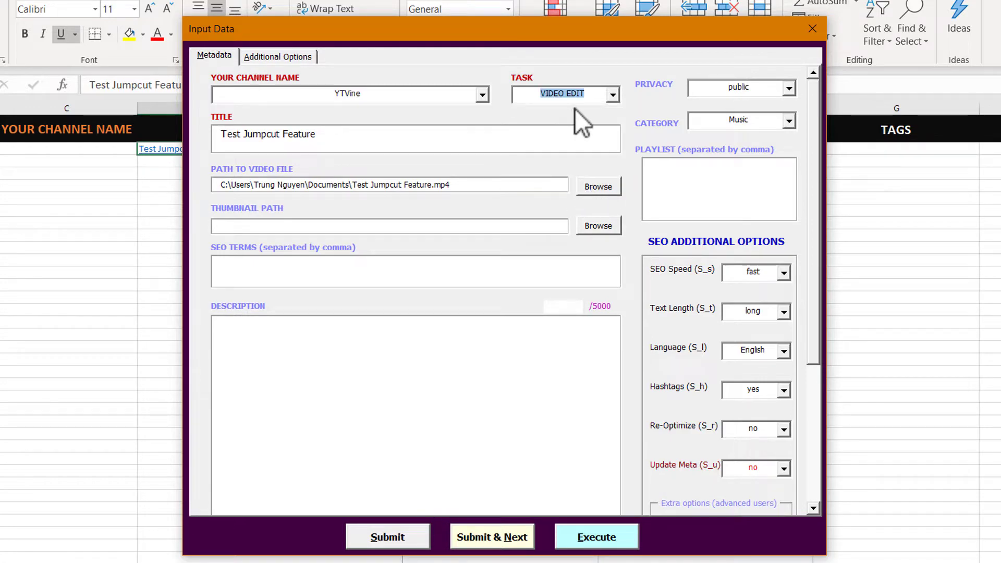
{"action": "left_click", "coordinate": [296, 56]}
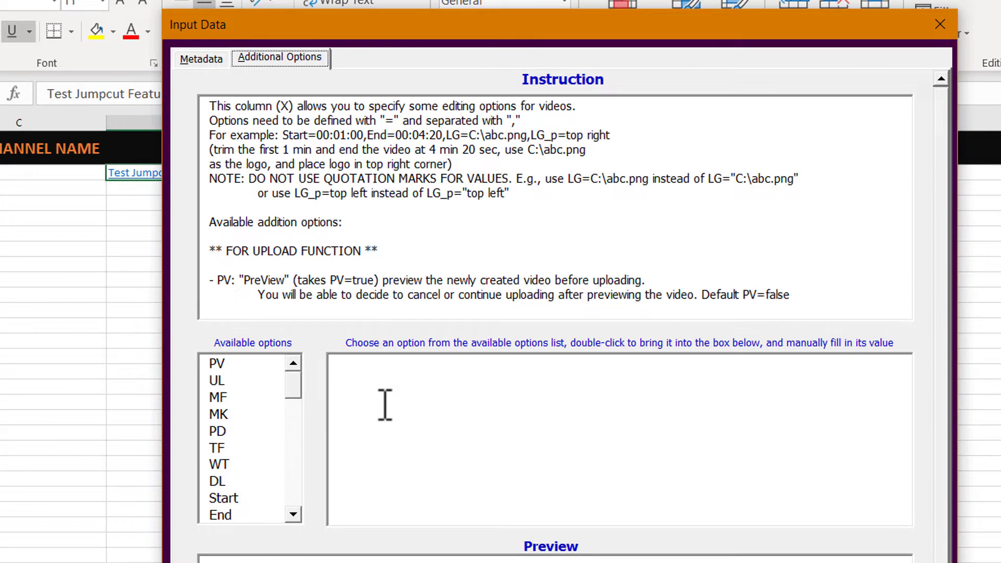
{"action": "scroll", "coordinate": [337, 254], "scroll_direction": "down", "scroll_amount": 10}
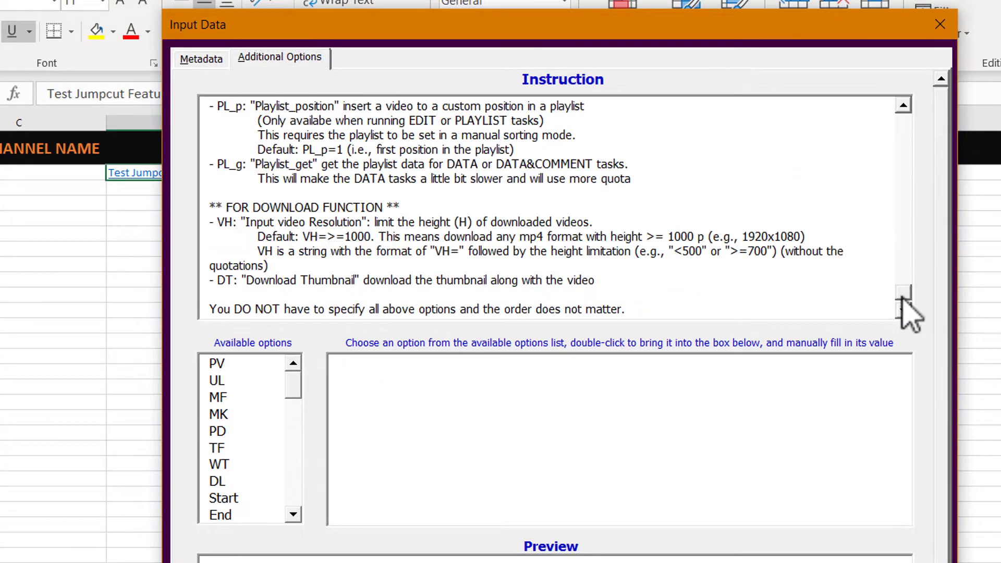
{"action": "mouse_move", "coordinate": [904, 309]}
{"action": "left_mouse_down"}
{"action": "mouse_move", "coordinate": [908, 145]}
{"action": "mouse_move", "coordinate": [905, 174]}
{"action": "left_mouse_up"}
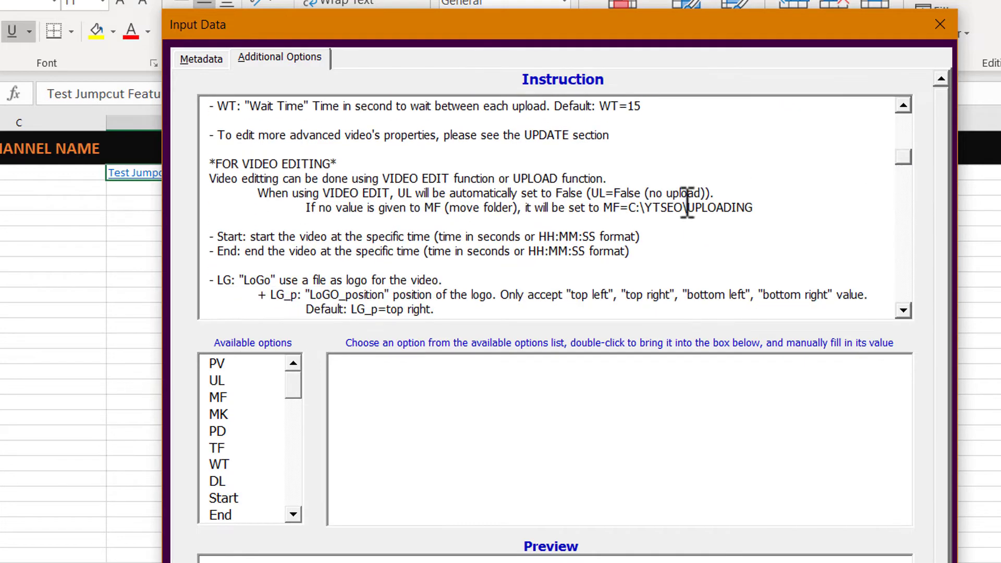
Scroll through the option instructions in the Additional Options panel.
{"action": "left_click", "coordinate": [903, 311]}
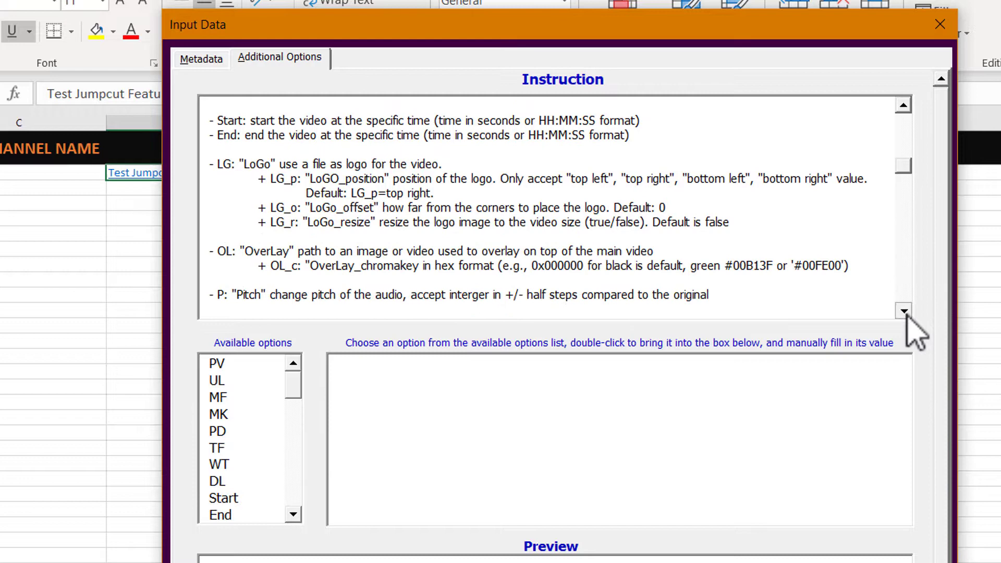
{"action": "left_click", "coordinate": [905, 313]}
{"action": "left_click", "coordinate": [905, 314]}
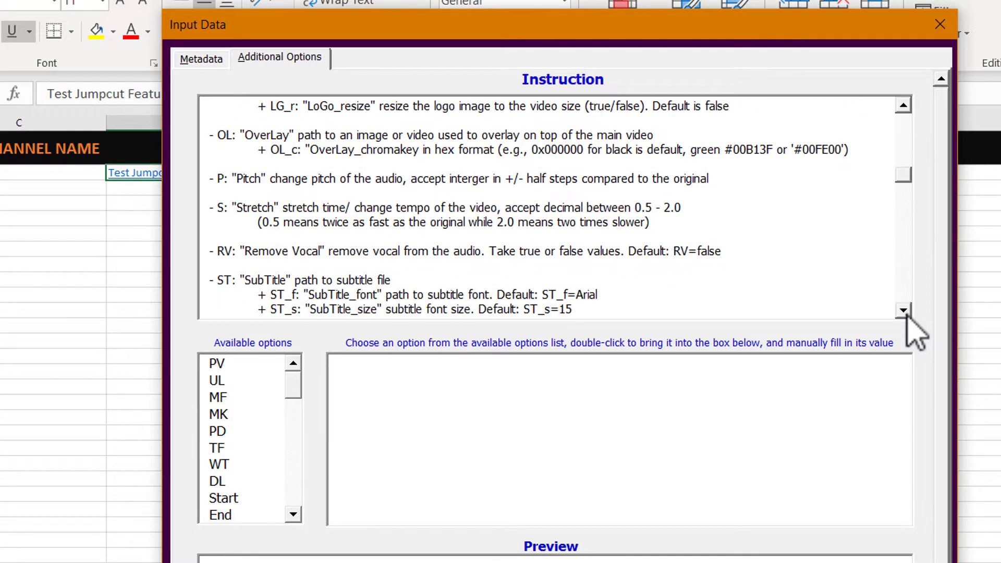
{"action": "left_click", "coordinate": [904, 310]}
{"action": "left_click", "coordinate": [905, 310]}
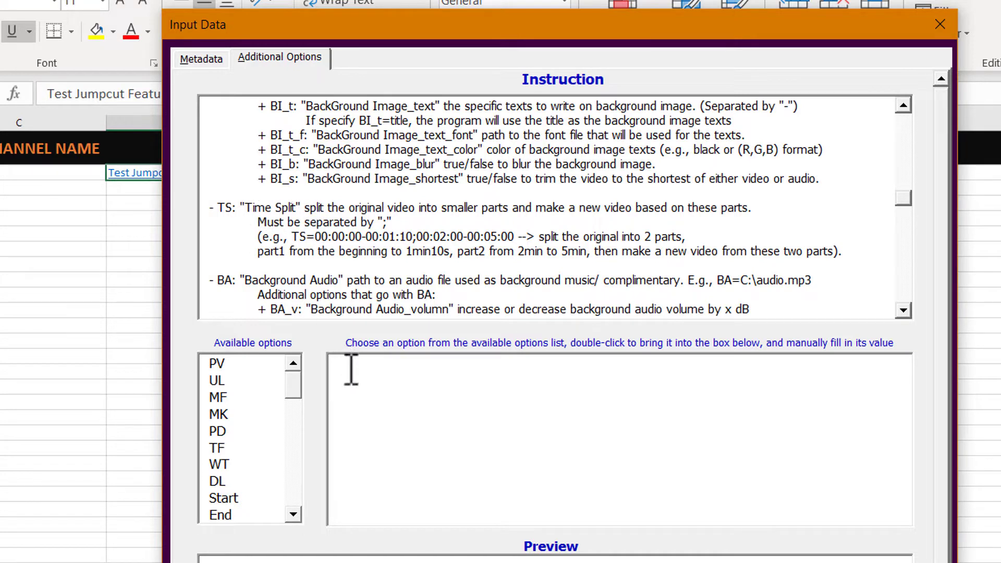
{"action": "left_click_drag", "start_coordinate": [287, 391], "coordinate": [289, 448]}
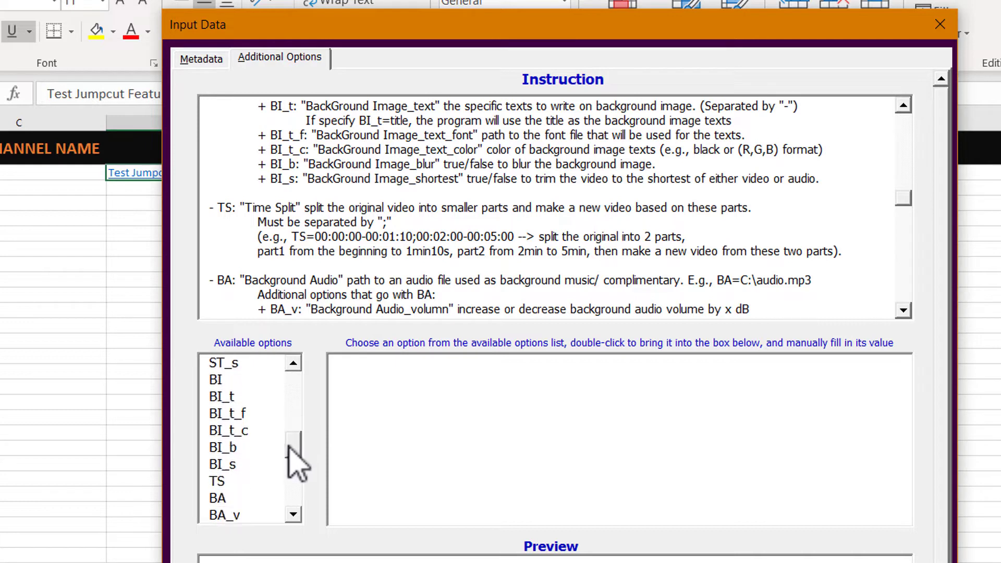
Add the TS time-split option and replay the original video from the start.
{"action": "double_click", "coordinate": [220, 481]}
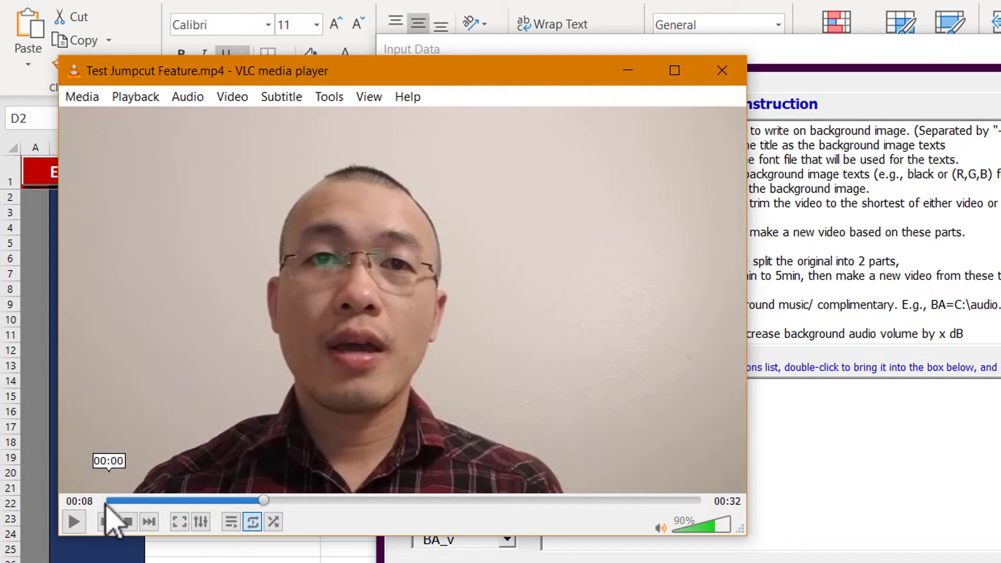
{"action": "left_click", "coordinate": [109, 500]}
{"action": "left_click", "coordinate": [73, 522]}
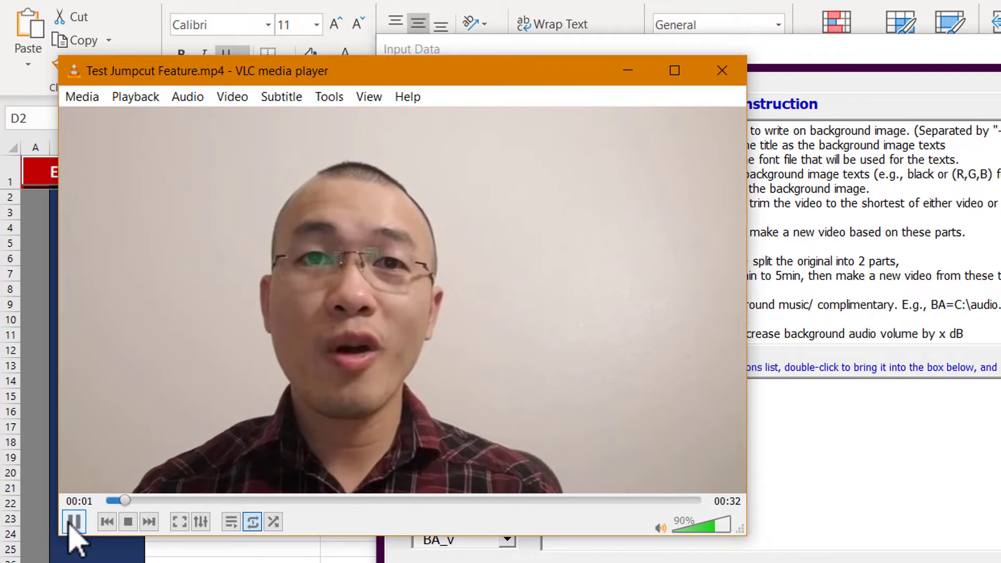
{"action": "left_click", "coordinate": [70, 523]}
{"action": "left_click", "coordinate": [70, 522]}
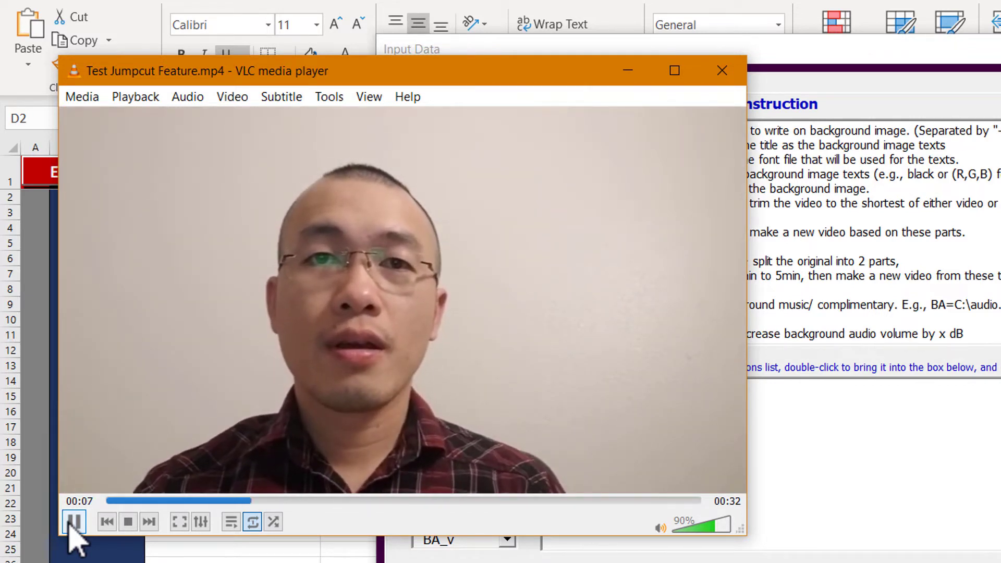
{"action": "left_click", "coordinate": [69, 524]}
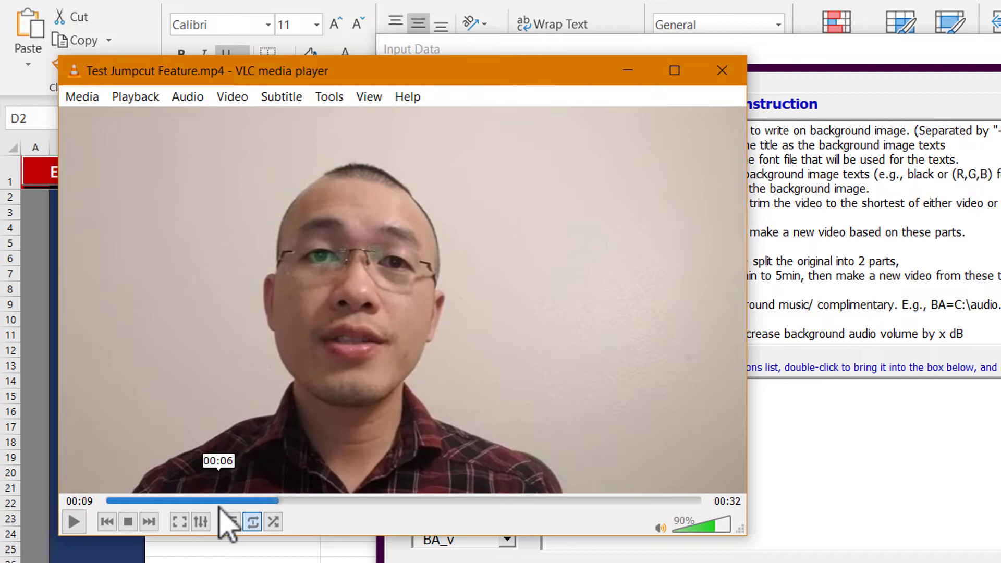
Replay the video from 00:06 and pause at 00:08 to find the split point.
{"action": "left_click", "coordinate": [232, 501]}
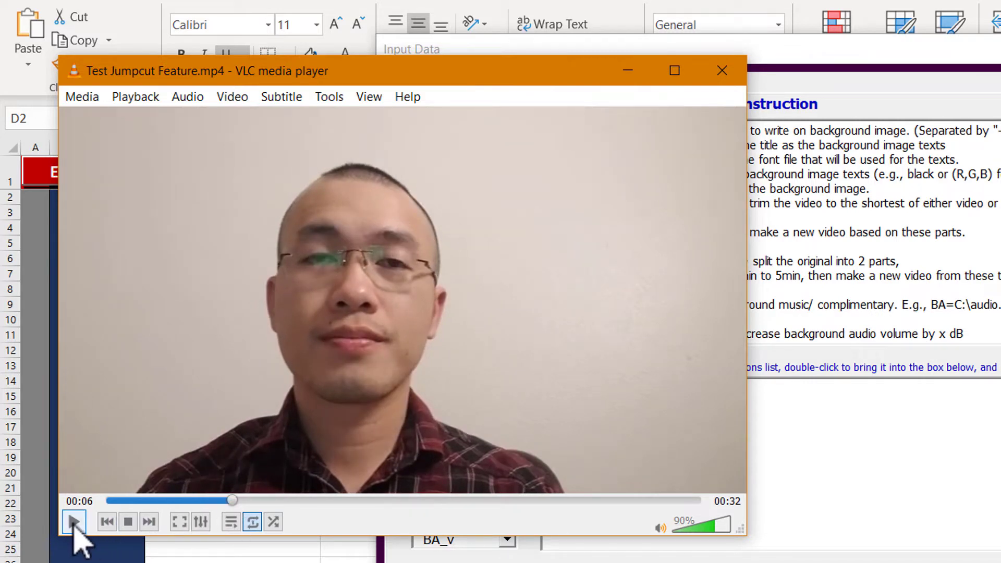
{"action": "left_click", "coordinate": [71, 522]}
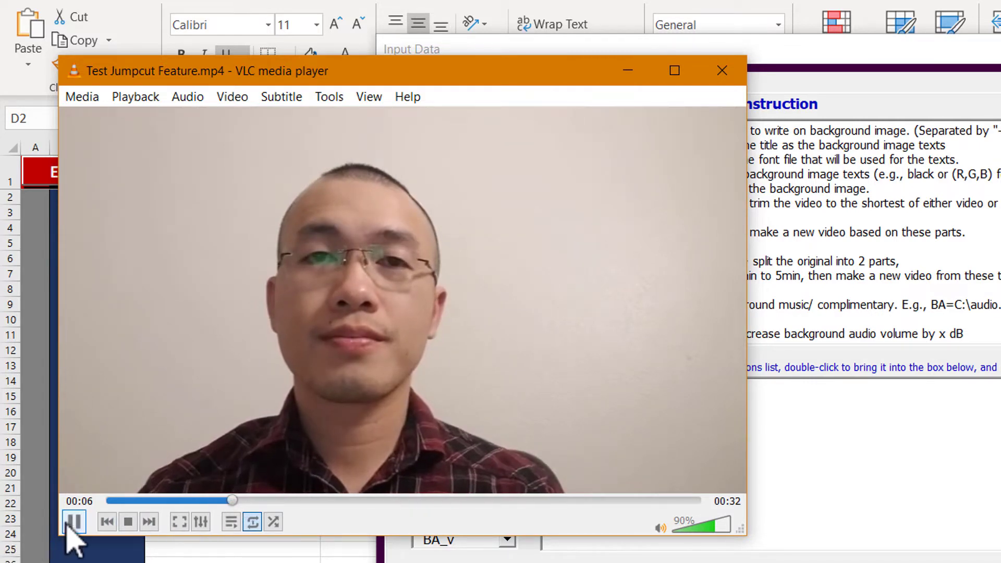
{"action": "left_click", "coordinate": [69, 523]}
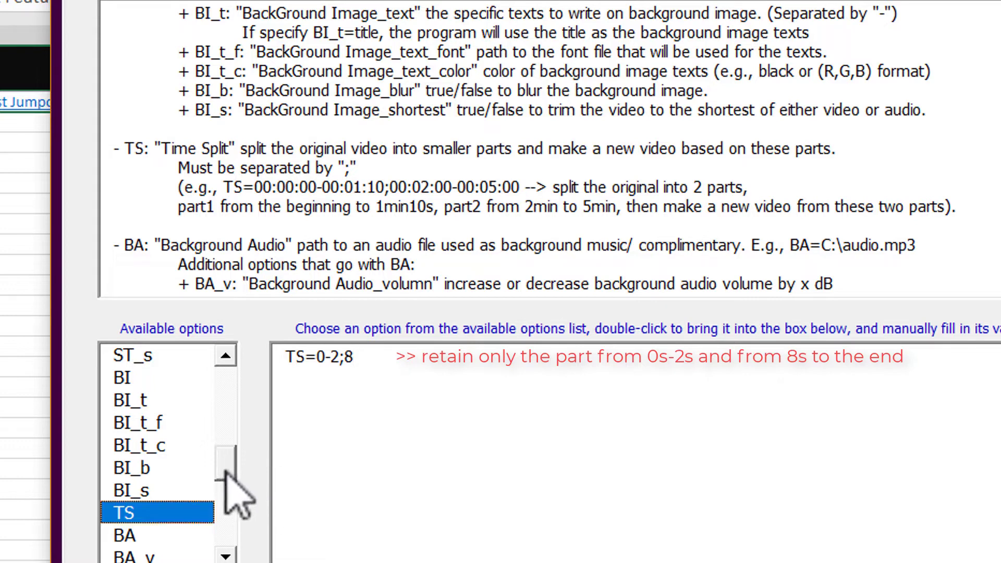
{"action": "scroll", "coordinate": [223, 480], "scroll_direction": "down", "scroll_amount": 1}
{"action": "key", "text": "Tab"}
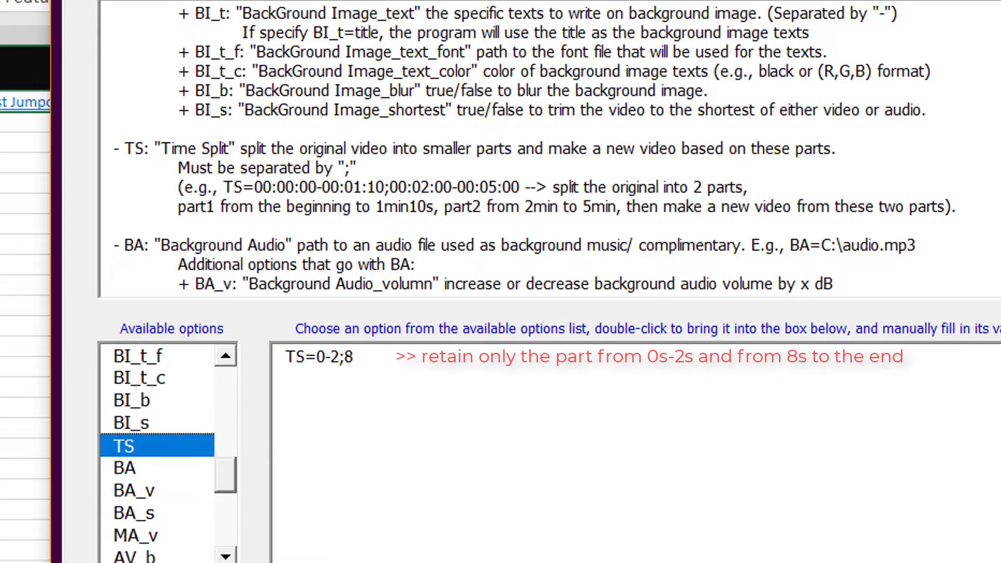
{"action": "scroll", "coordinate": [548, 148], "scroll_direction": "down", "scroll_amount": 1}
{"action": "scroll", "coordinate": [547, 148], "scroll_direction": "down", "scroll_amount": 1}
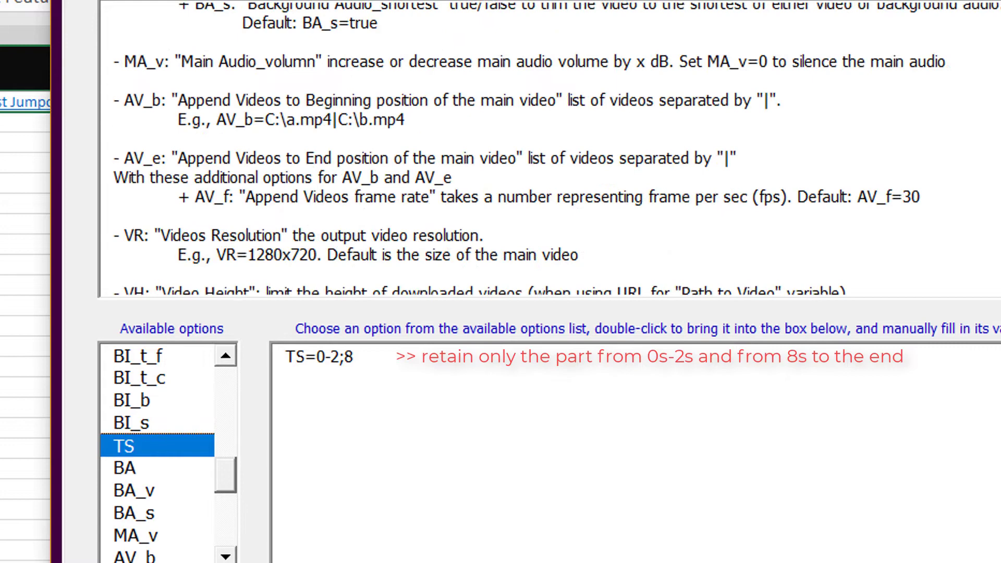
{"action": "scroll", "coordinate": [548, 149], "scroll_direction": "down", "scroll_amount": 1}
{"action": "scroll", "coordinate": [547, 149], "scroll_direction": "down", "scroll_amount": 1}
{"action": "scroll", "coordinate": [548, 149], "scroll_direction": "down", "scroll_amount": 1}
{"action": "scroll", "coordinate": [547, 149], "scroll_direction": "down", "scroll_amount": 1}
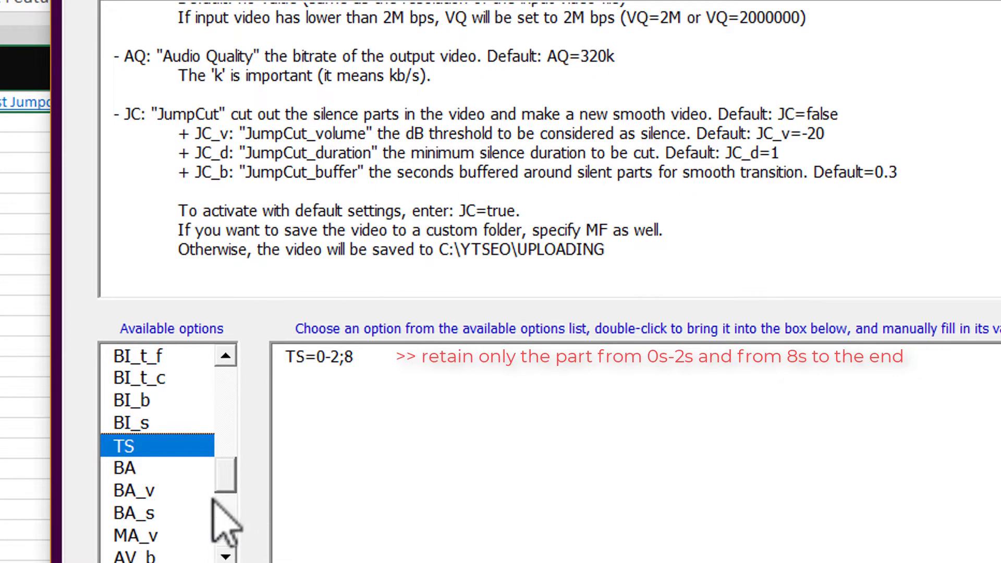
{"action": "scroll", "coordinate": [225, 501], "scroll_direction": "down", "scroll_amount": 1}
{"action": "scroll", "coordinate": [222, 501], "scroll_direction": "down", "scroll_amount": 2}
{"action": "scroll", "coordinate": [195, 532], "scroll_direction": "down", "scroll_amount": 1}
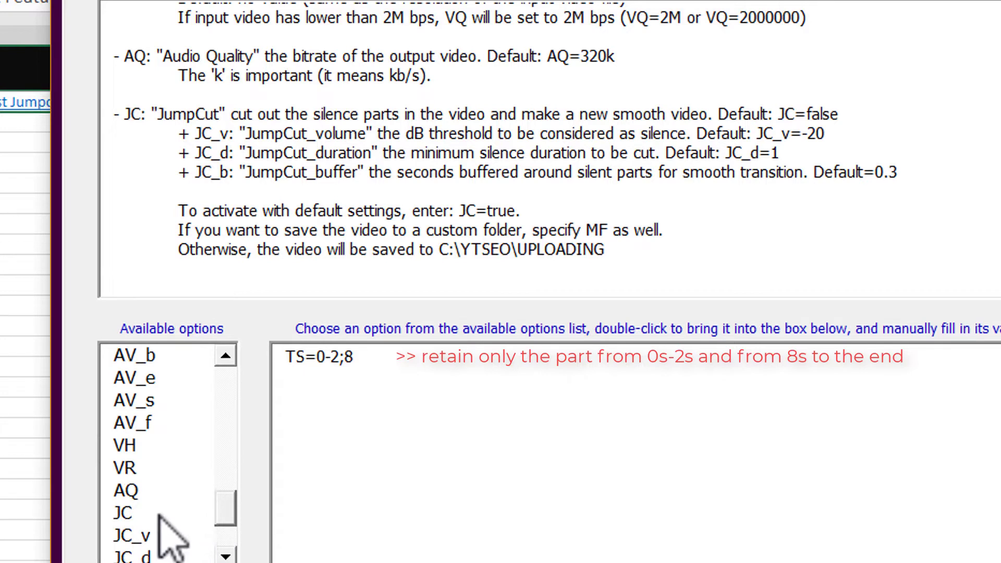
Add JC=true, JC_b=0.2 and PV=true to the options, giving TS=0-2;8,JC=true,JC_b=0.2,PV=true.
{"action": "double_click", "coordinate": [126, 514]}
{"action": "type", "text": "JC=true"}
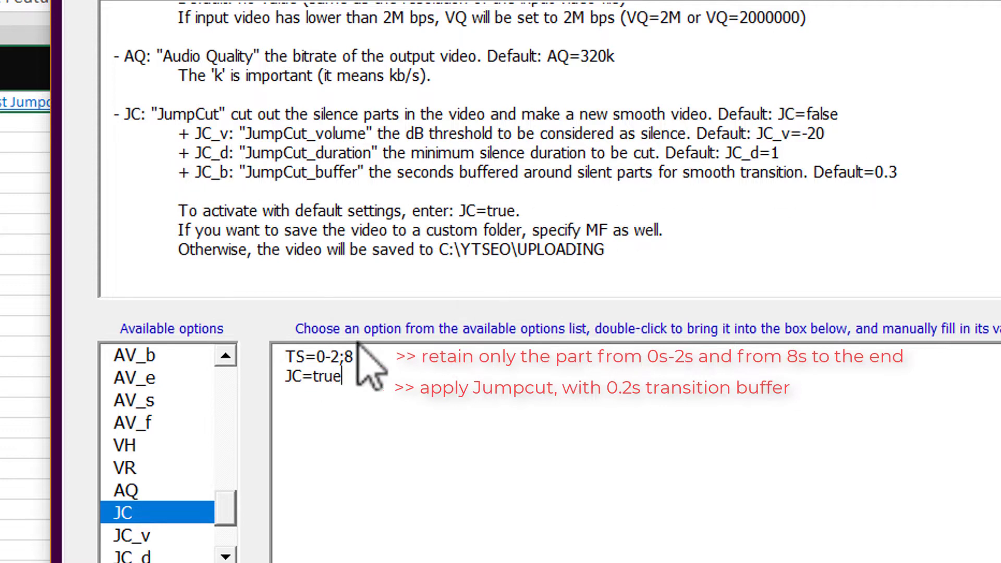
{"action": "left_click", "coordinate": [224, 555]}
{"action": "left_click", "coordinate": [225, 556]}
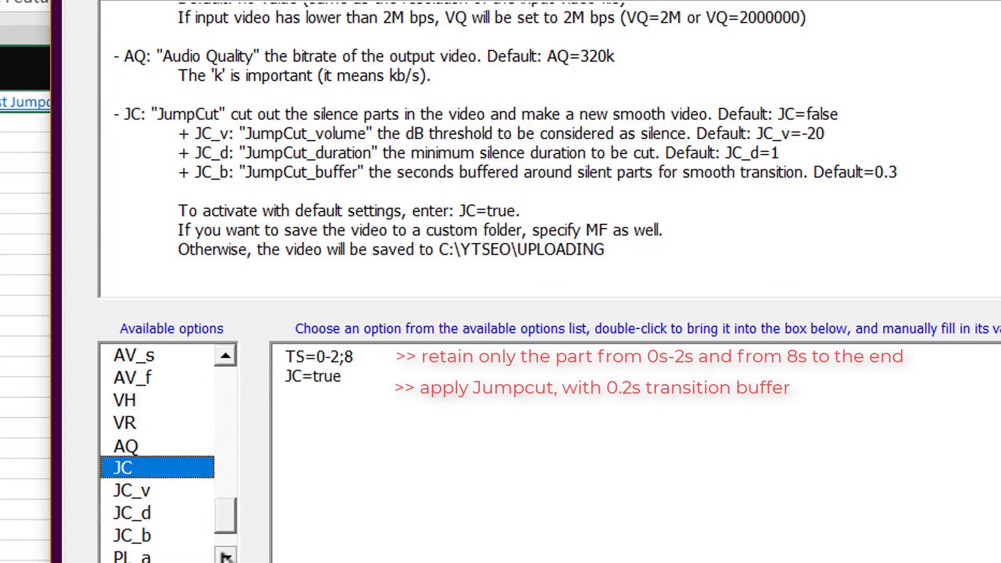
{"action": "left_click", "coordinate": [140, 537]}
{"action": "double_click", "coordinate": [137, 538]}
{"action": "left_click", "coordinate": [497, 401]}
{"action": "type", "text": "JC_b=0.2"}
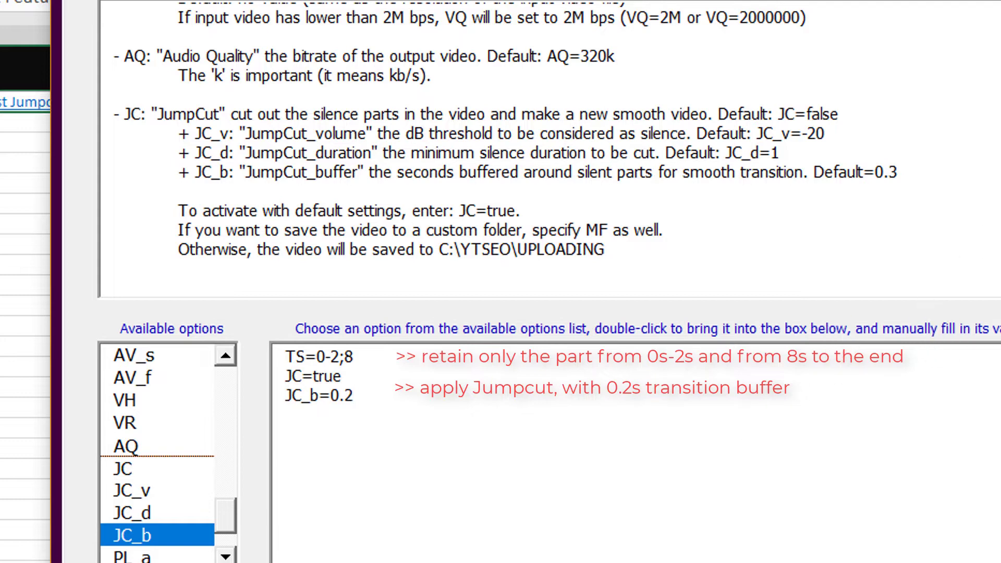
{"action": "scroll", "coordinate": [511, 141], "scroll_direction": "up", "scroll_amount": 1}
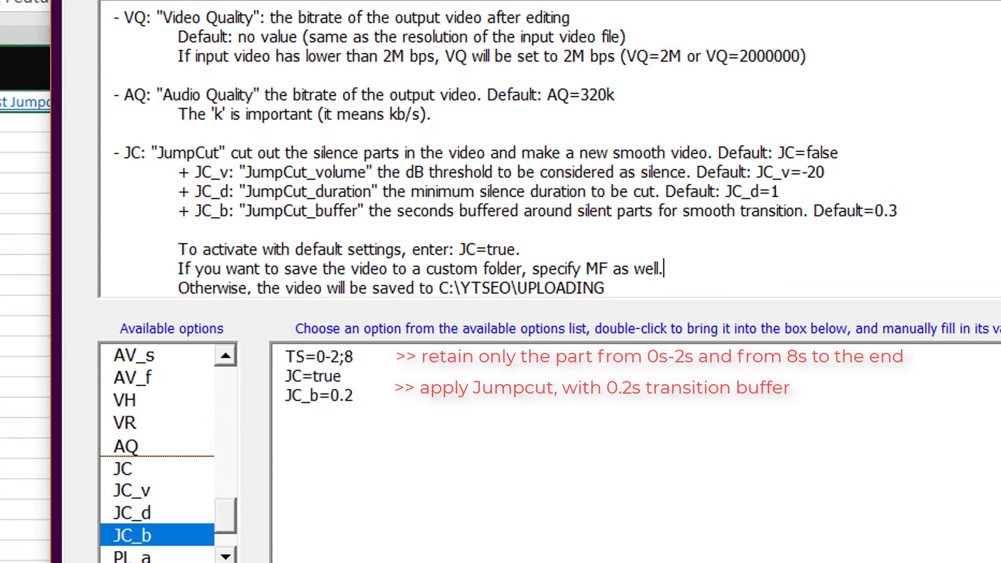
{"action": "scroll", "coordinate": [511, 141], "scroll_direction": "up", "scroll_amount": 1}
{"action": "scroll", "coordinate": [510, 141], "scroll_direction": "up", "scroll_amount": 1}
{"action": "scroll", "coordinate": [510, 141], "scroll_direction": "up", "scroll_amount": 1}
{"action": "scroll", "coordinate": [510, 140], "scroll_direction": "up", "scroll_amount": 2}
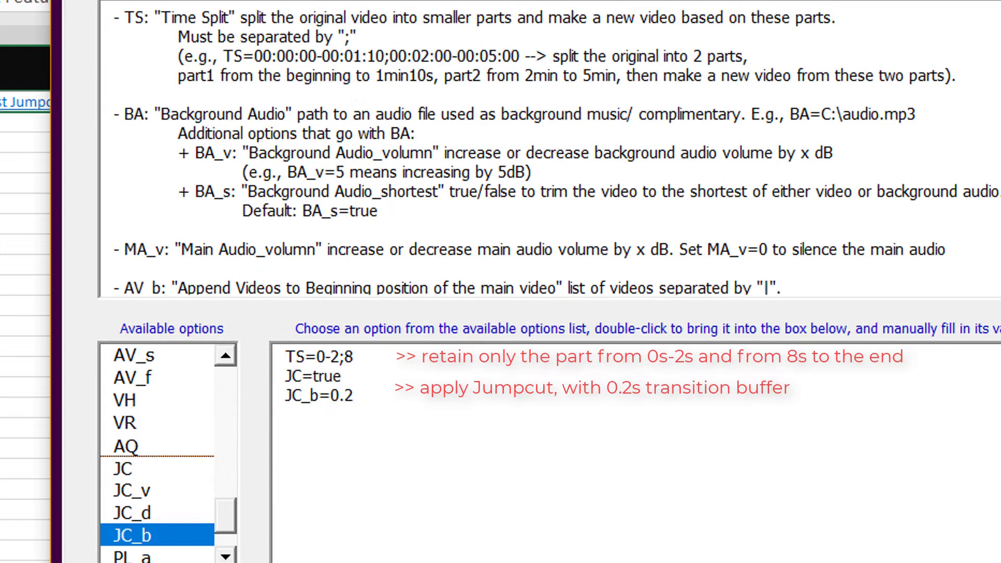
{"action": "scroll", "coordinate": [511, 141], "scroll_direction": "up", "scroll_amount": 2}
{"action": "scroll", "coordinate": [510, 140], "scroll_direction": "up", "scroll_amount": 2}
{"action": "scroll", "coordinate": [511, 140], "scroll_direction": "up", "scroll_amount": 2}
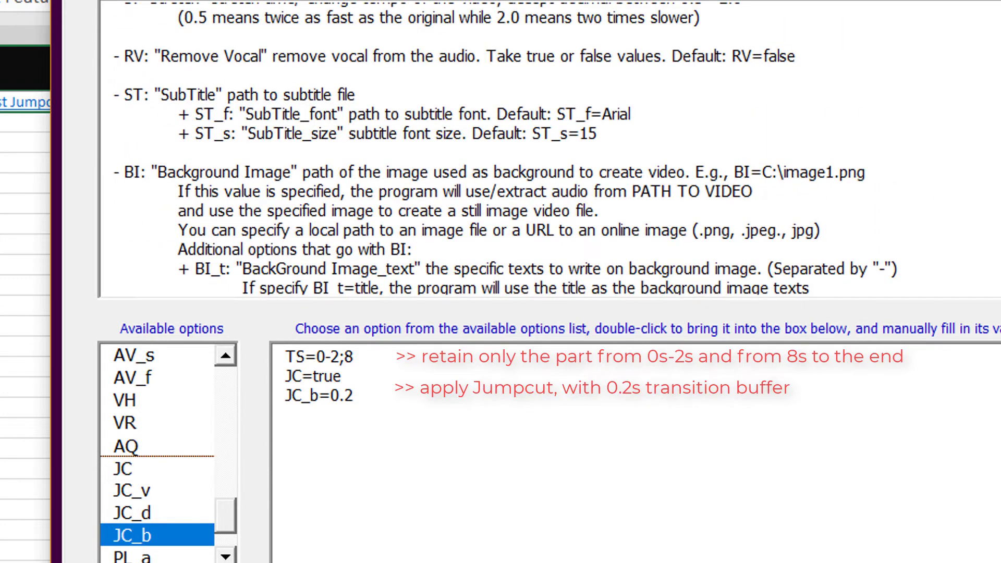
{"action": "scroll", "coordinate": [511, 141], "scroll_direction": "up", "scroll_amount": 3}
{"action": "scroll", "coordinate": [510, 140], "scroll_direction": "up", "scroll_amount": 3}
{"action": "scroll", "coordinate": [511, 141], "scroll_direction": "down", "scroll_amount": 1}
{"action": "scroll", "coordinate": [510, 141], "scroll_direction": "down", "scroll_amount": 1}
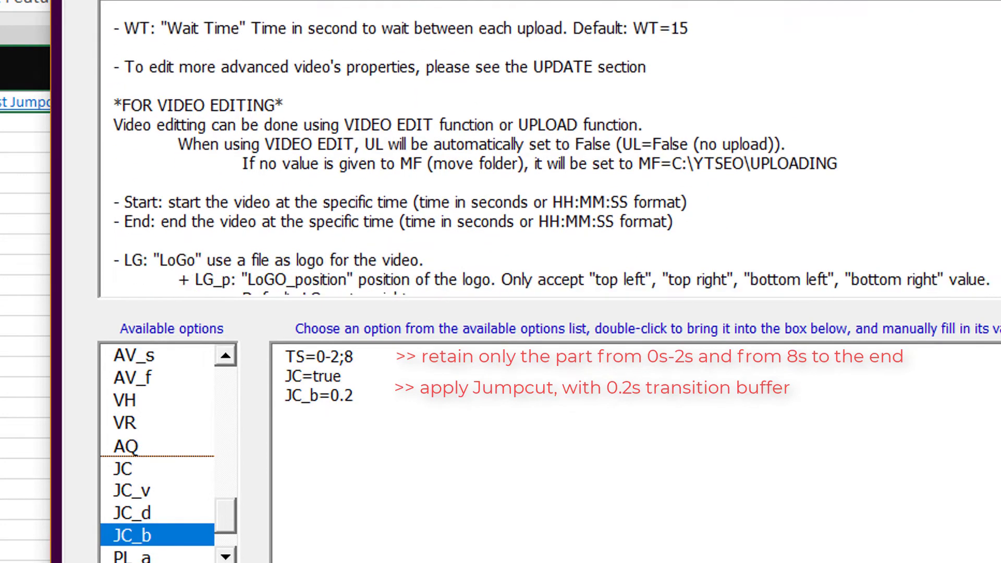
{"action": "scroll", "coordinate": [659, 168], "scroll_direction": "down", "scroll_amount": 3}
{"action": "scroll", "coordinate": [659, 168], "scroll_direction": "down", "scroll_amount": 1}
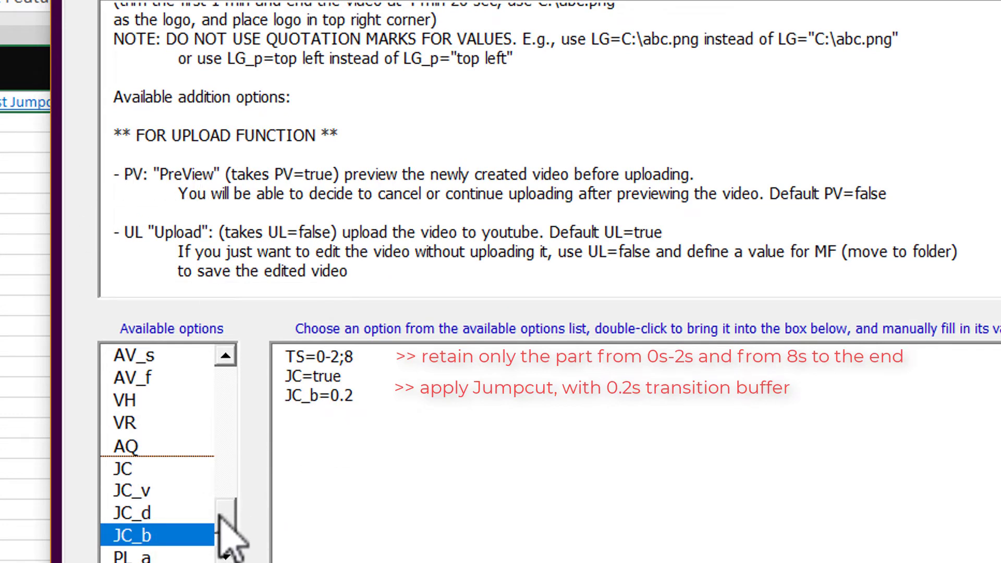
{"action": "left_click_drag", "start_coordinate": [224, 526], "coordinate": [235, 395]}
{"action": "double_click", "coordinate": [149, 358]}
{"action": "type", "text": "PV=tr"}
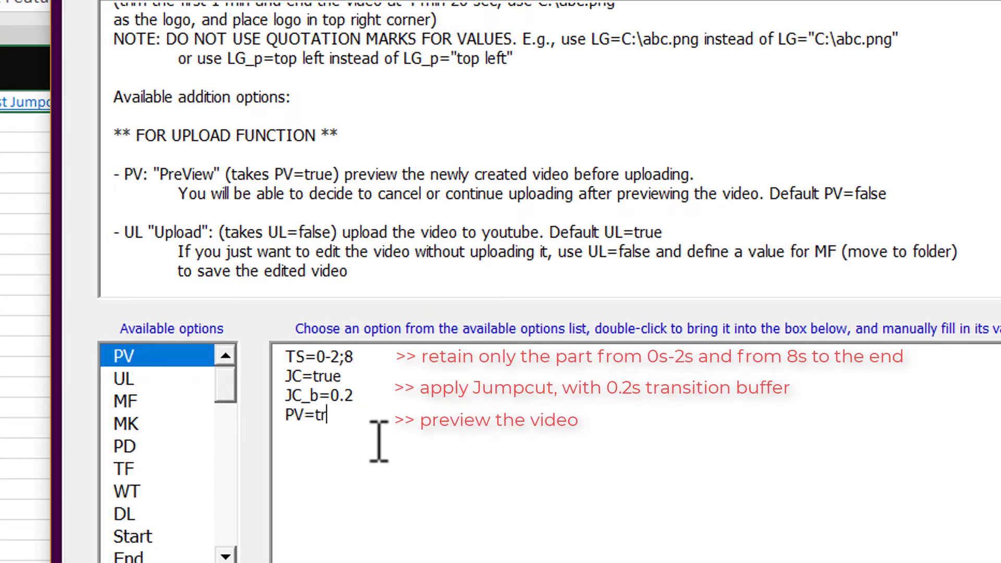
{"action": "type", "text": "ue"}
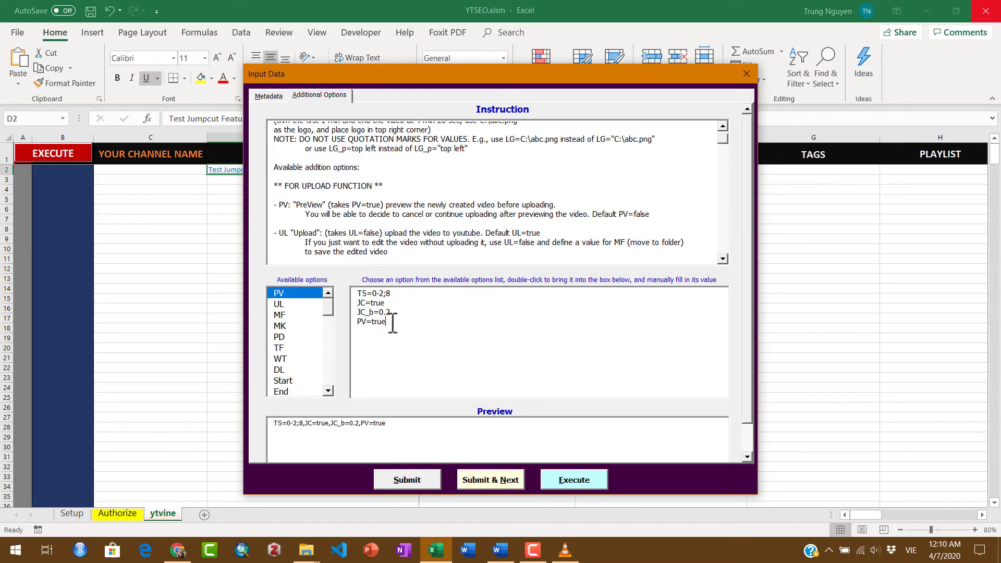
Execute the edit, watch the 15-second jump-cut preview in VLC, then close the player and console.
{"action": "left_click", "coordinate": [580, 481]}
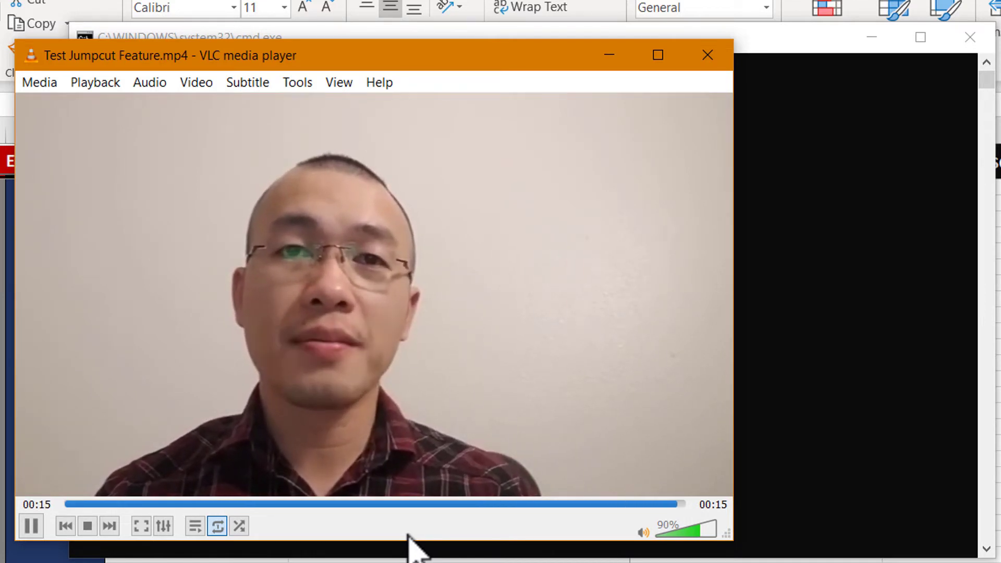
{"action": "left_click", "coordinate": [31, 526]}
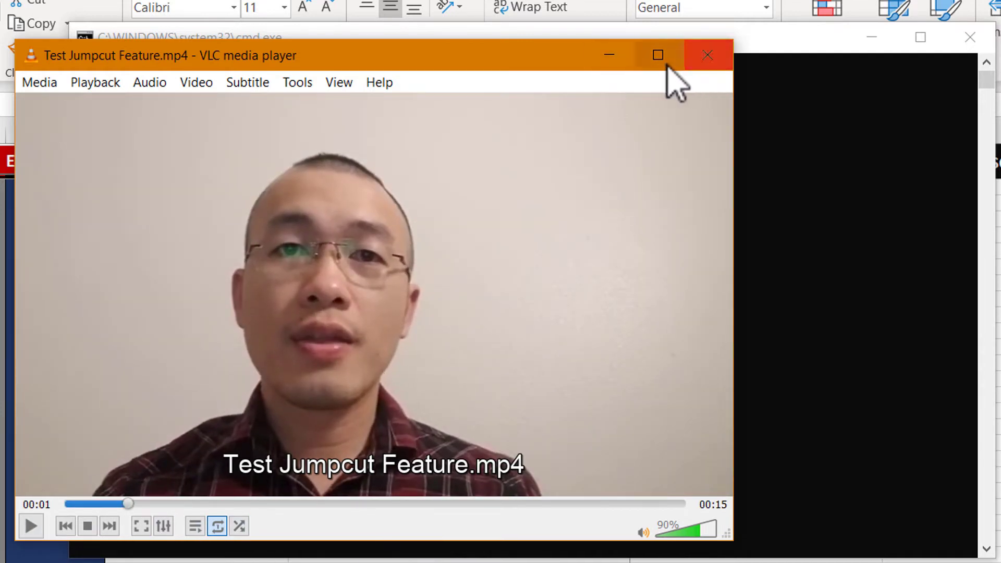
{"action": "left_click", "coordinate": [707, 55]}
{"action": "left_click", "coordinate": [467, 501]}
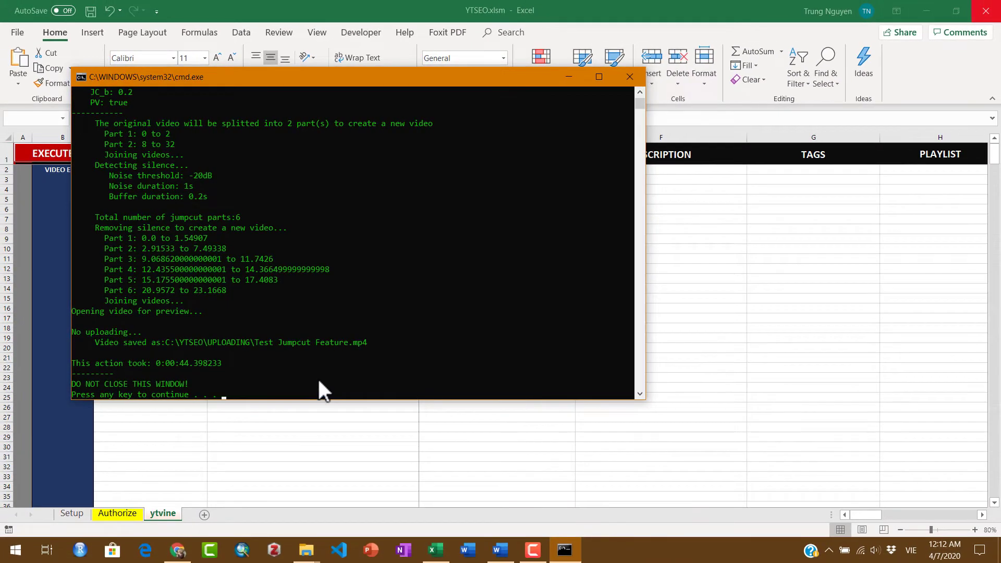
{"action": "key", "text": "Return"}
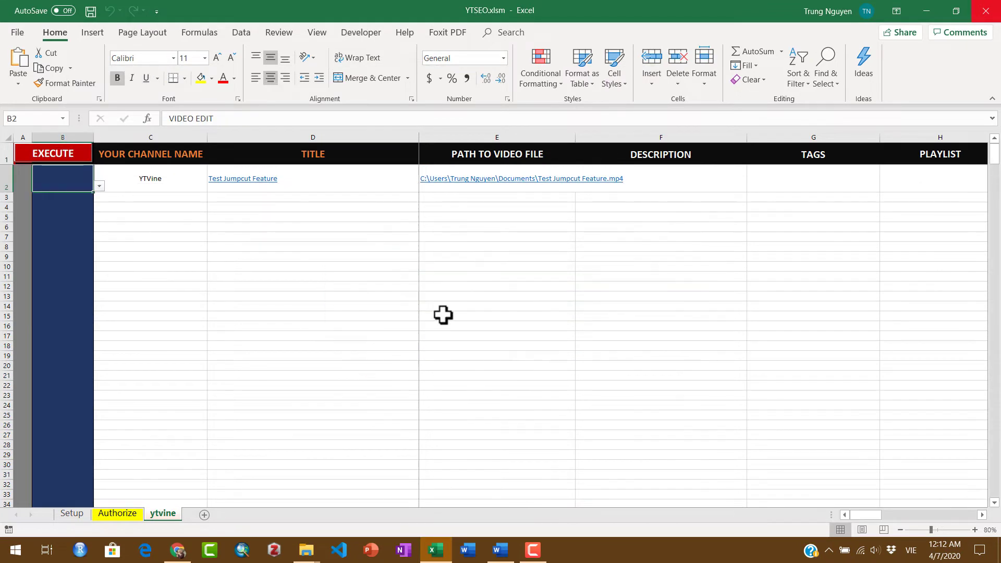
Switch to the Martin Luther King speech video on YouTube and copy its web address.
{"action": "left_click", "coordinate": [499, 263]}
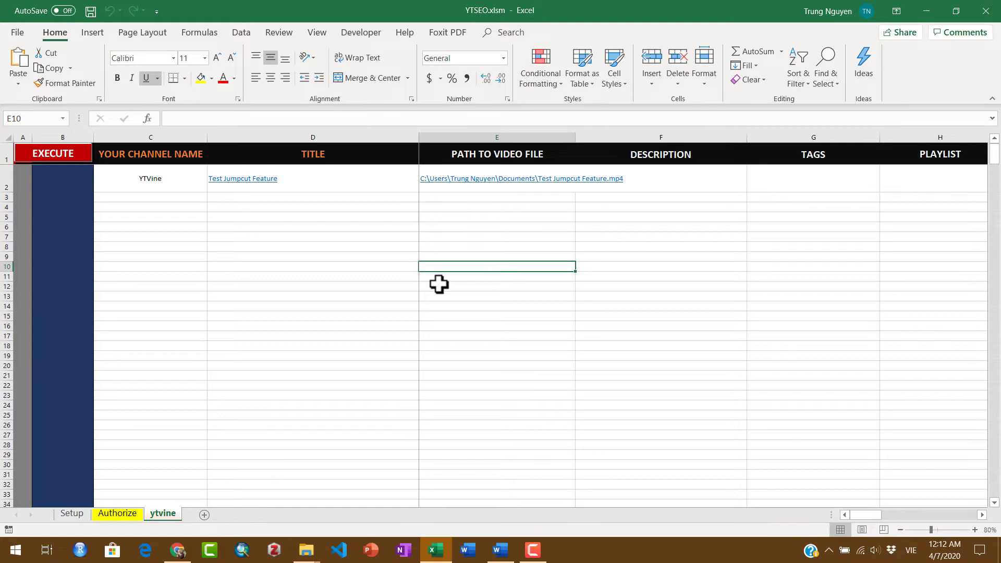
{"action": "left_click", "coordinate": [178, 550]}
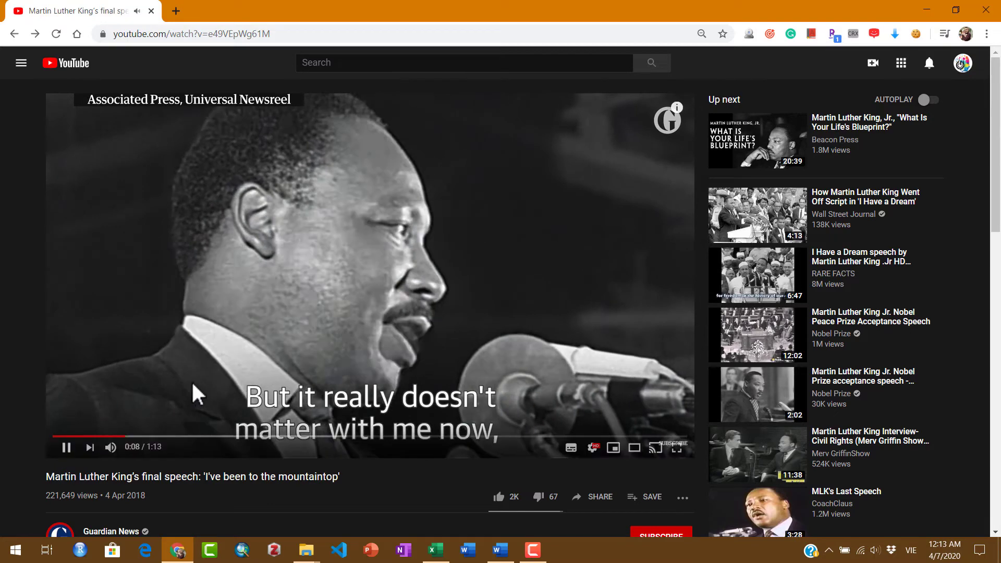
{"action": "left_click", "coordinate": [67, 447]}
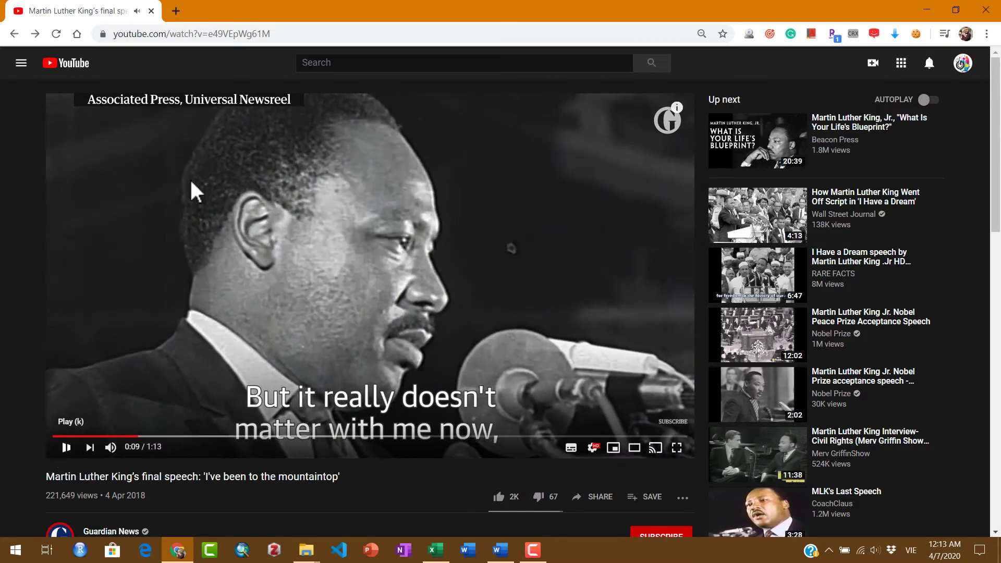
{"action": "left_click", "coordinate": [287, 34]}
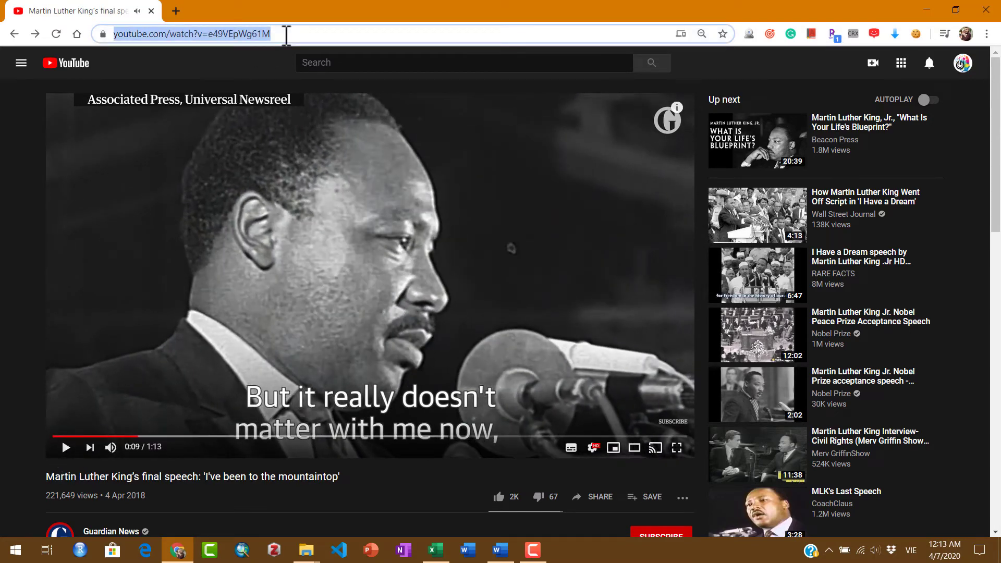
{"action": "right_click", "coordinate": [239, 43]}
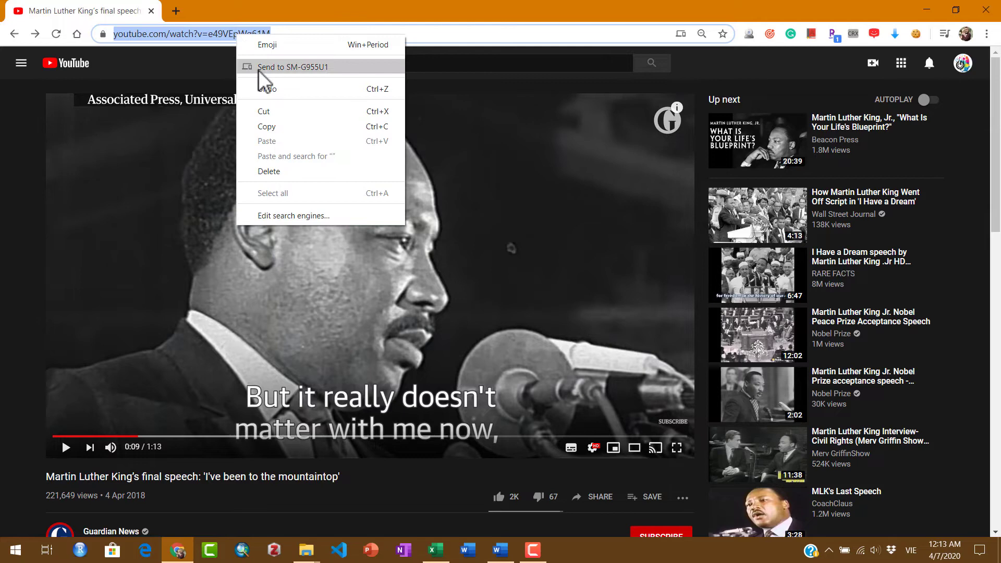
{"action": "left_click", "coordinate": [263, 128]}
Start a row 3 entry with the copied YouTube address pasted as the video path.
{"action": "left_click", "coordinate": [928, 8]}
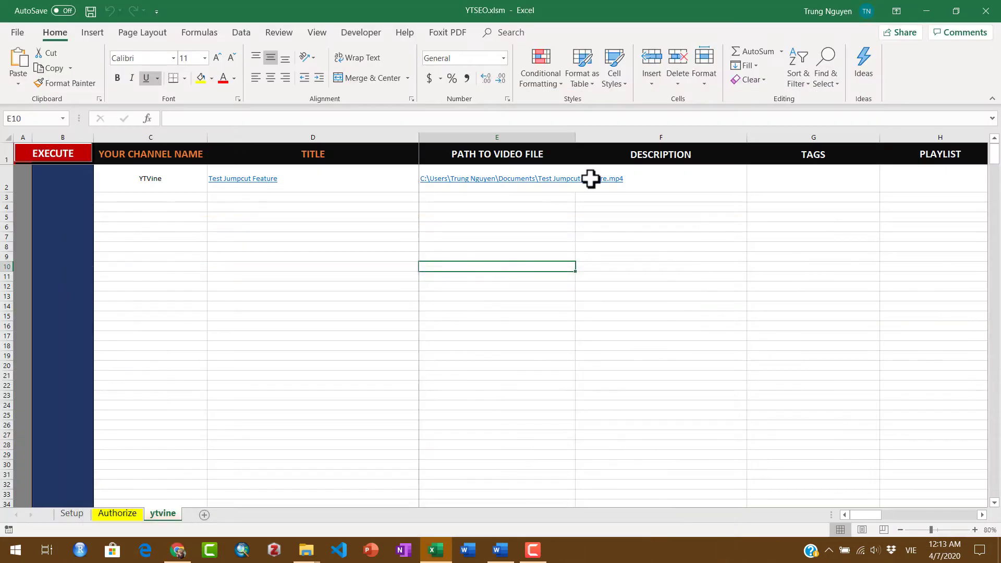
{"action": "left_click", "coordinate": [461, 196]}
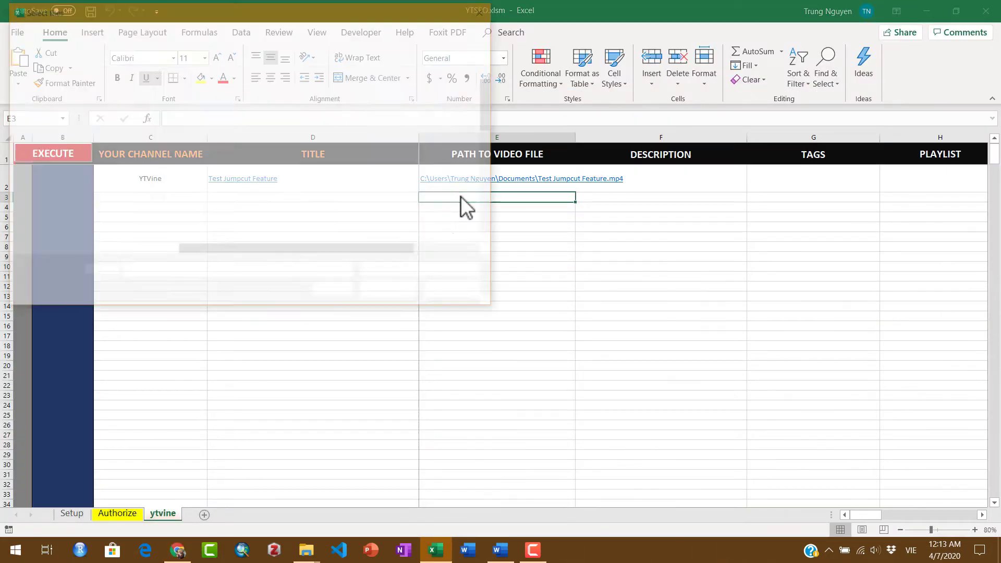
{"action": "left_click", "coordinate": [457, 291]}
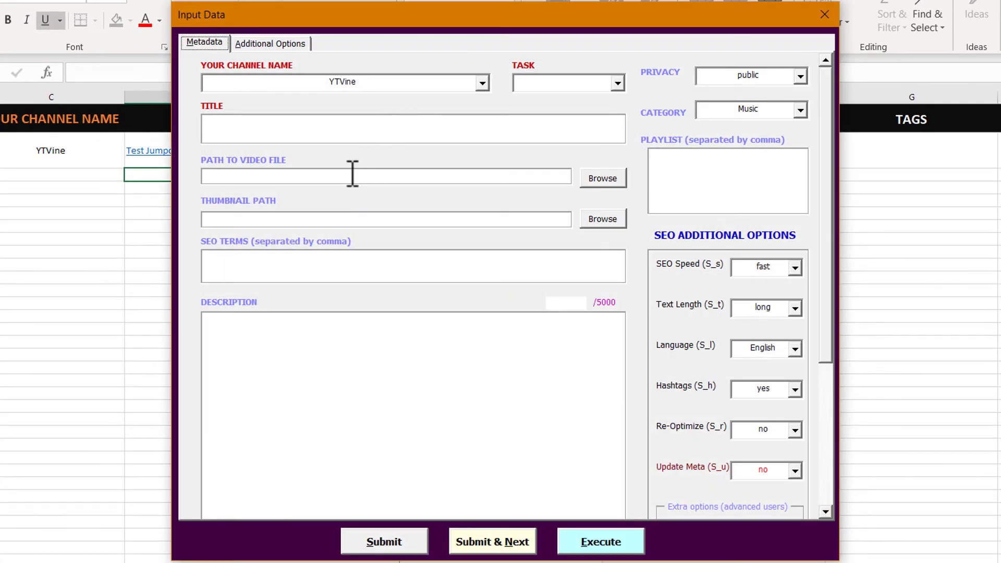
{"action": "left_click", "coordinate": [342, 179]}
{"action": "type", "text": "https://www.youtube.com/watch?v=e49VEpWg61M"}
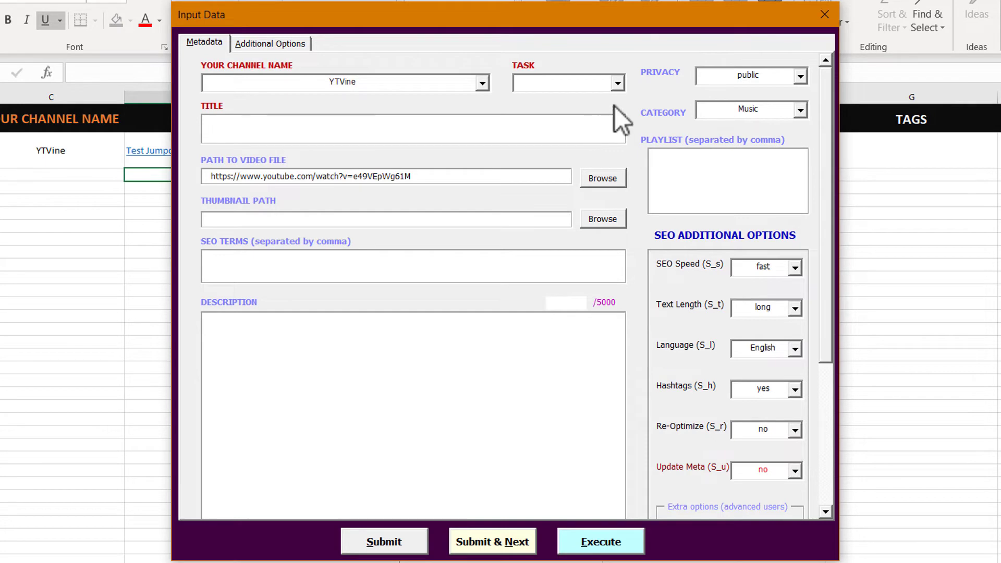
Set the new entry's task to VIDEO EDIT.
{"action": "left_click", "coordinate": [617, 82]}
{"action": "scroll", "coordinate": [613, 172], "scroll_direction": "down", "scroll_amount": 2}
{"action": "left_click", "coordinate": [584, 175]}
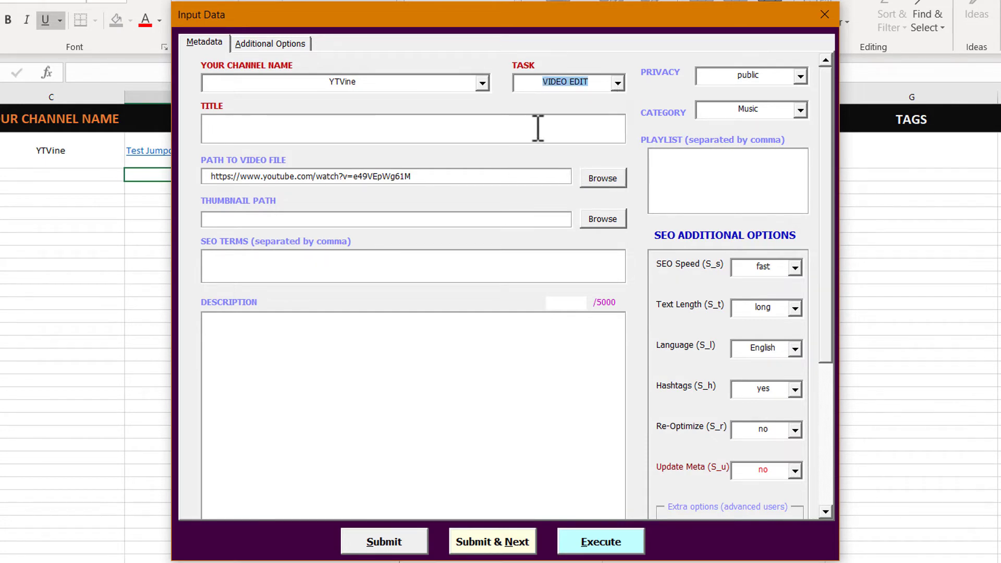
Read the VH option description and add the VH=<500 resolution limit.
{"action": "left_click", "coordinate": [301, 43]}
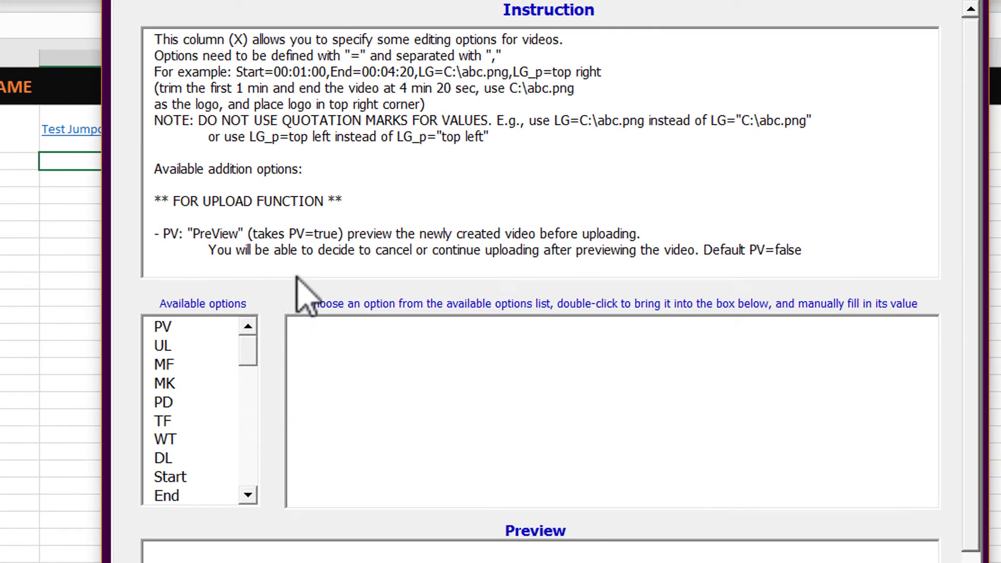
{"action": "left_click", "coordinate": [255, 241]}
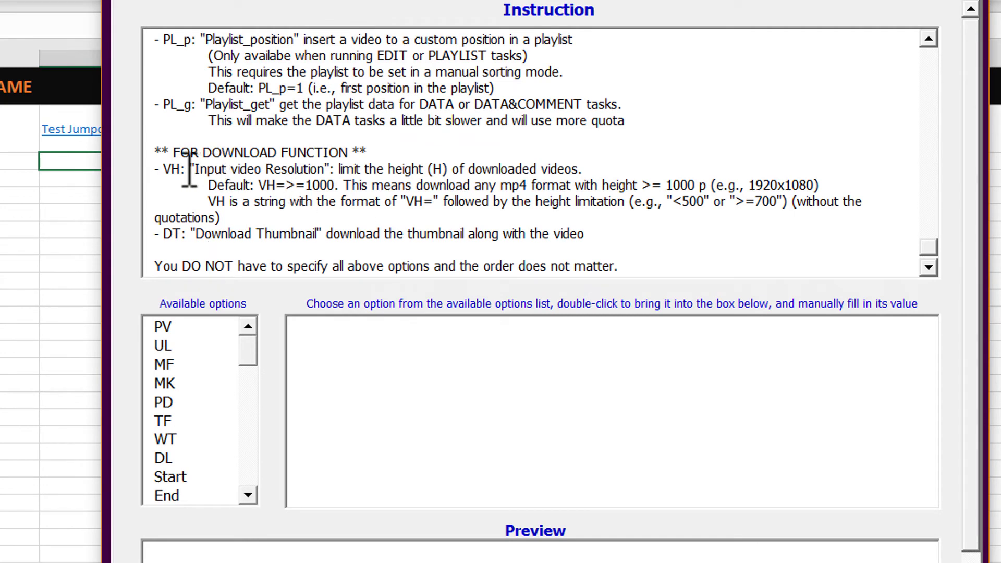
{"action": "left_click_drag", "start_coordinate": [185, 170], "coordinate": [359, 174]}
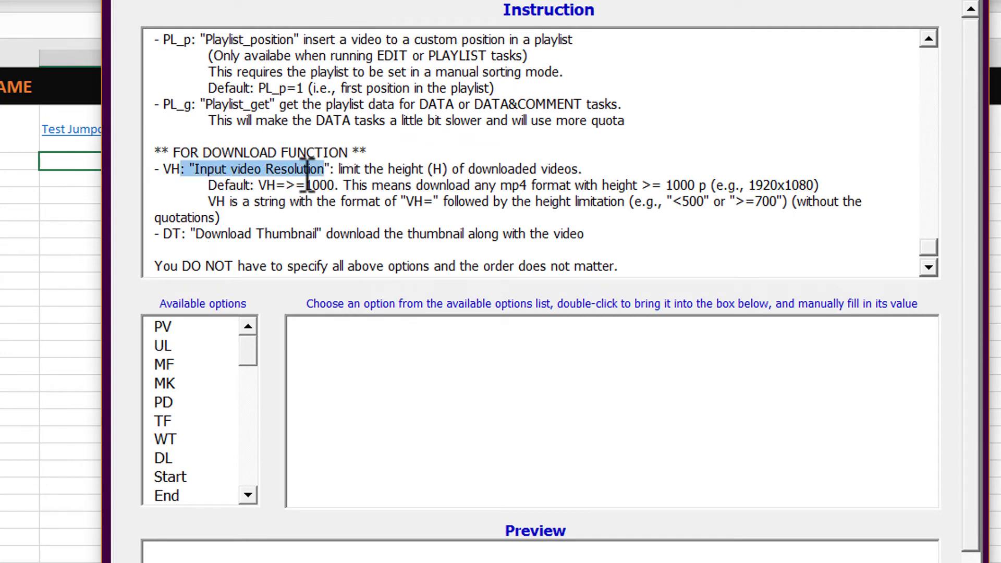
{"action": "left_click", "coordinate": [306, 361]}
{"action": "mouse_move", "coordinate": [248, 351]}
{"action": "left_mouse_down"}
{"action": "mouse_move", "coordinate": [247, 480]}
{"action": "mouse_move", "coordinate": [242, 429]}
{"action": "mouse_move", "coordinate": [242, 477]}
{"action": "mouse_move", "coordinate": [241, 433]}
{"action": "mouse_move", "coordinate": [243, 461]}
{"action": "left_mouse_up"}
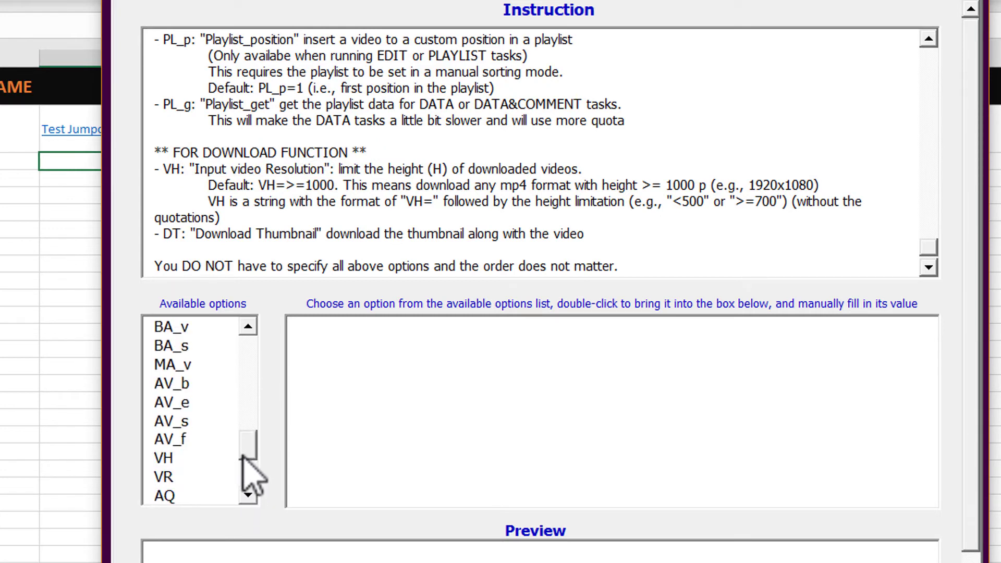
{"action": "double_click", "coordinate": [173, 459]}
{"action": "type", "text": "VH=<500"}
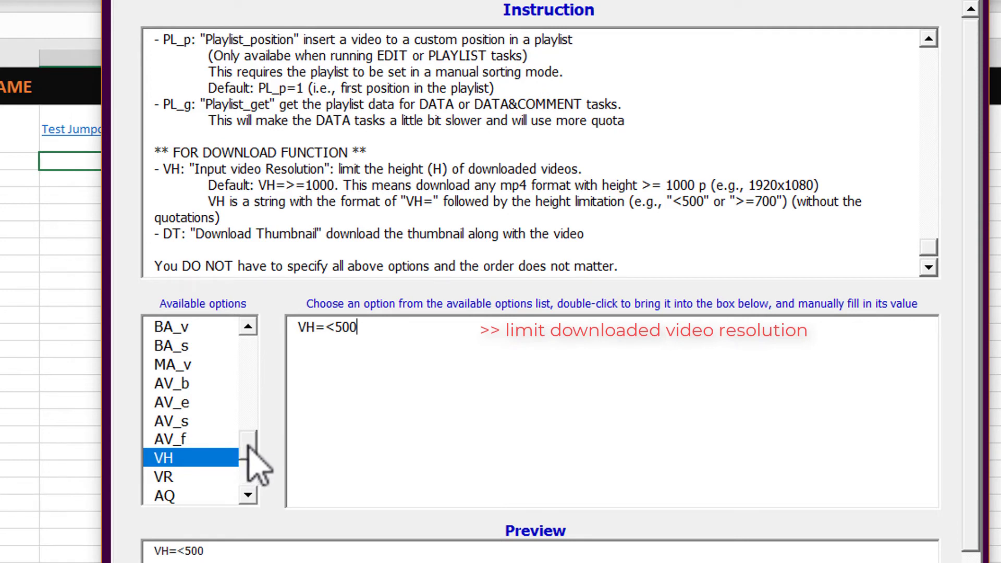
{"action": "mouse_move", "coordinate": [258, 465]}
{"action": "left_mouse_down"}
{"action": "mouse_move", "coordinate": [263, 450]}
{"action": "mouse_move", "coordinate": [263, 489]}
{"action": "left_mouse_up"}
Add JC=true and PV=true to the options and execute the job.
{"action": "double_click", "coordinate": [166, 403]}
{"action": "type", "text": "JC=true"}
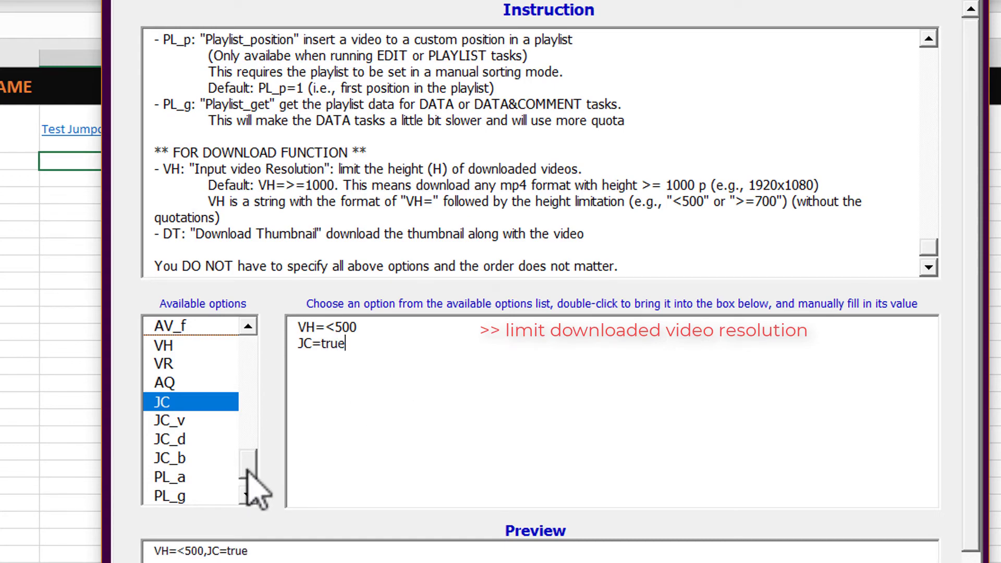
{"action": "mouse_move", "coordinate": [251, 479]}
{"action": "left_mouse_down"}
{"action": "mouse_move", "coordinate": [269, 356]}
{"action": "mouse_move", "coordinate": [175, 326]}
{"action": "left_mouse_up"}
{"action": "double_click", "coordinate": [168, 326]}
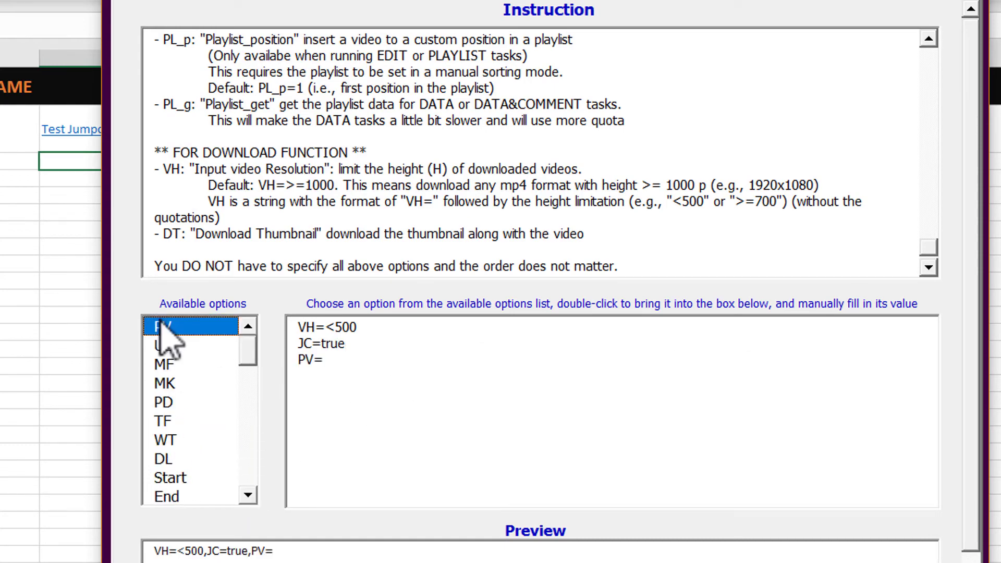
{"action": "left_click", "coordinate": [361, 375]}
{"action": "type", "text": "true"}
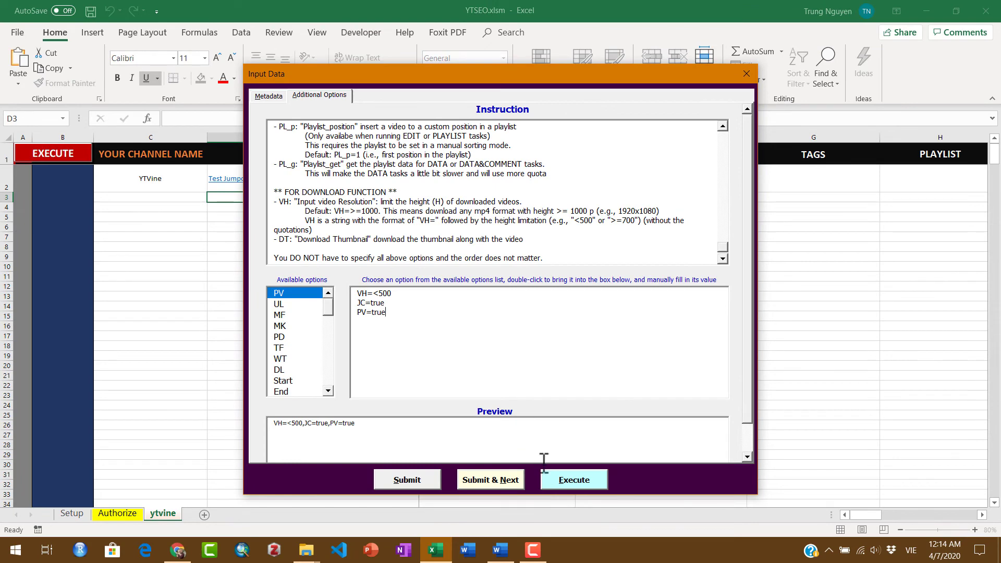
{"action": "left_click", "coordinate": [563, 483]}
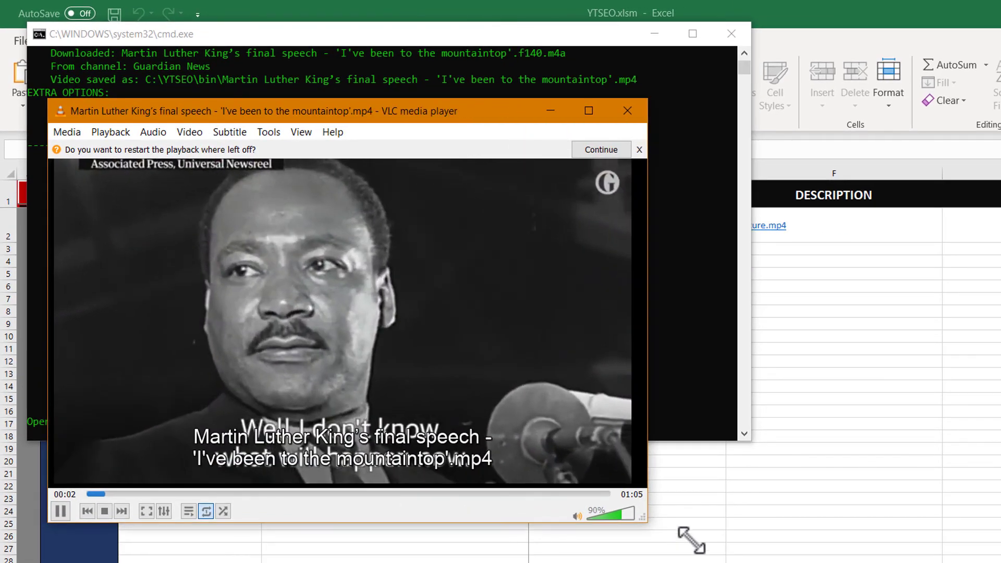
Enlarge and watch the silence-cut speech preview in VLC, then close the player and console.
{"action": "left_click_drag", "start_coordinate": [472, 433], "coordinate": [727, 556]}
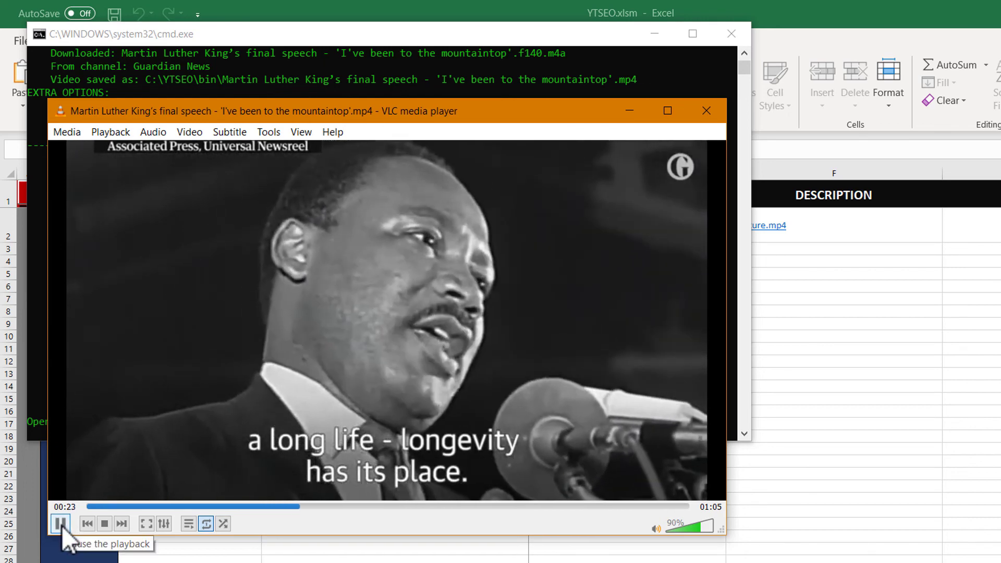
{"action": "left_click", "coordinate": [62, 525]}
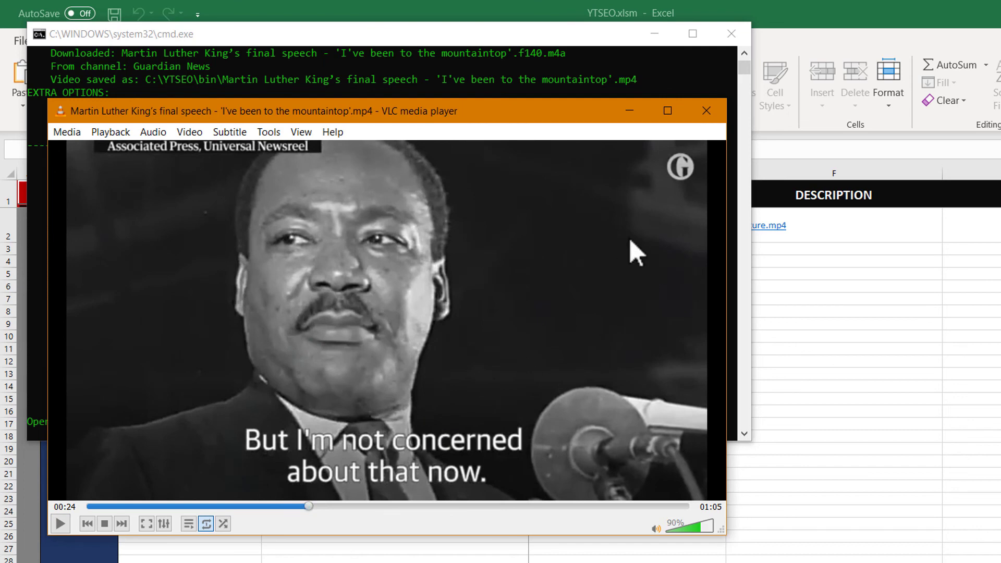
{"action": "left_click", "coordinate": [705, 111]}
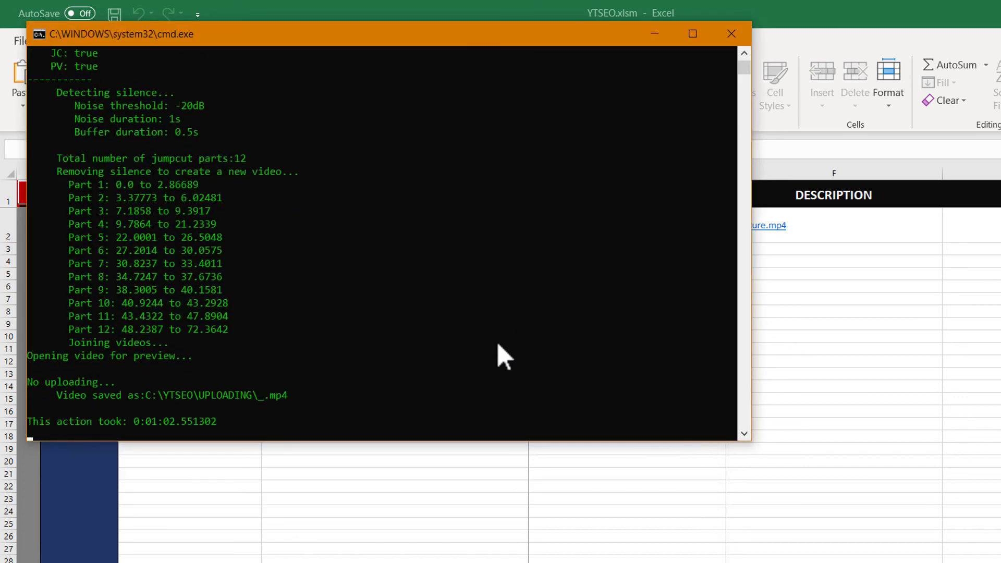
{"action": "left_click", "coordinate": [443, 395]}
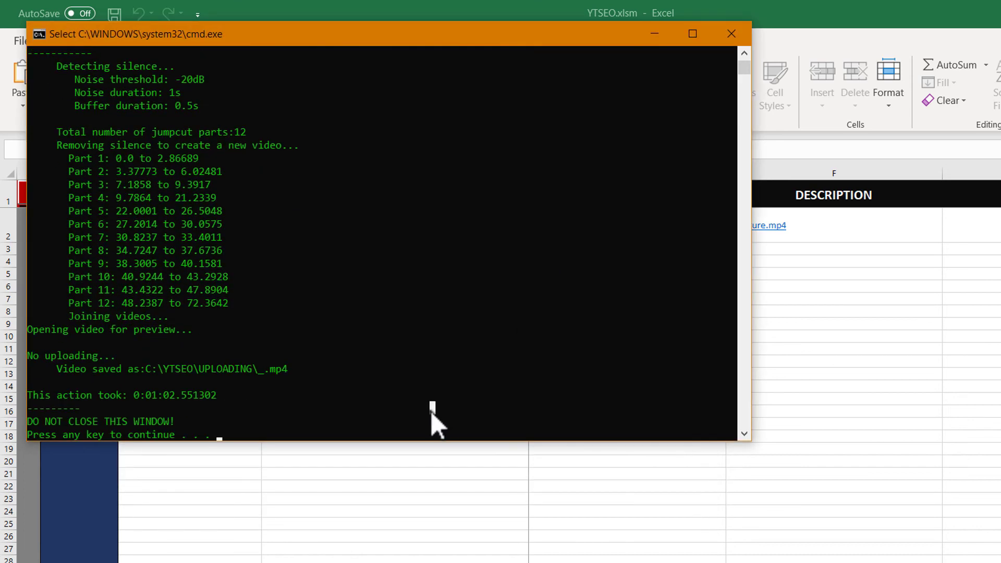
{"action": "key", "text": "Return"}
{"action": "key", "text": "Return"}
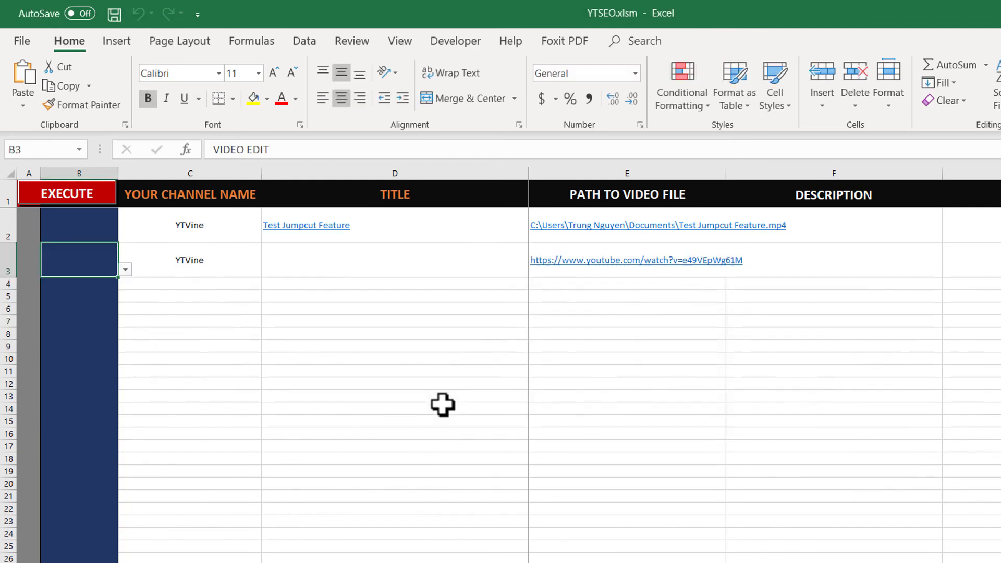
{"action": "left_click", "coordinate": [455, 359]}
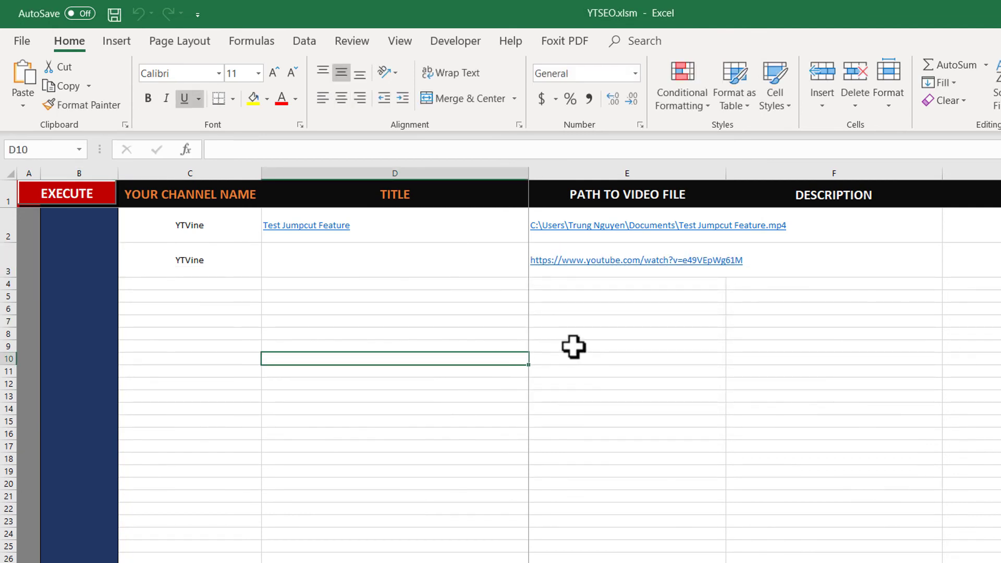